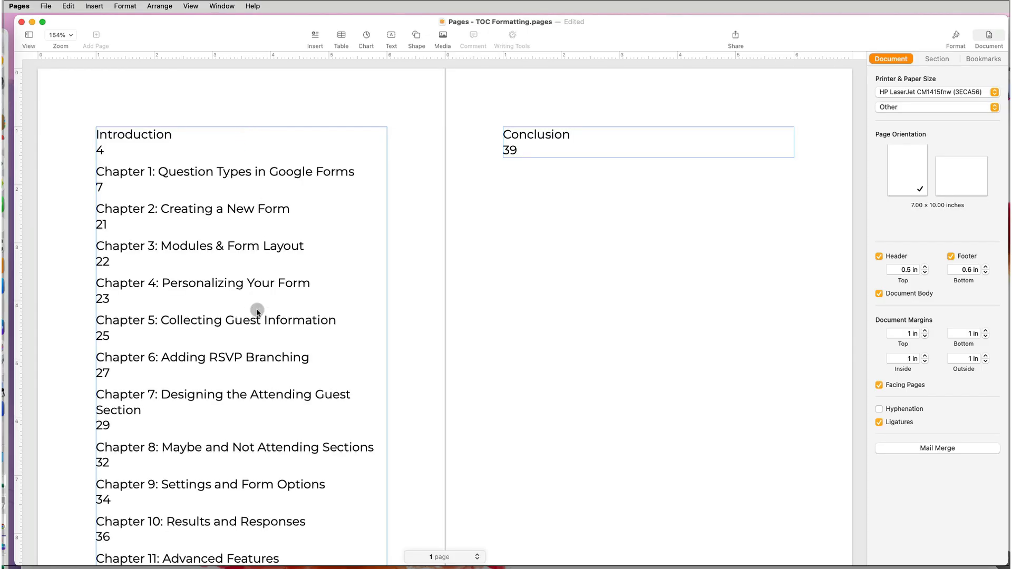
Step: Customize the table of contents styles to include Sub-Chapters and Headings along with Heading and Chapter
{"action": "scroll", "coordinate": [257, 311], "scroll_direction": "down", "scroll_amount": 5}
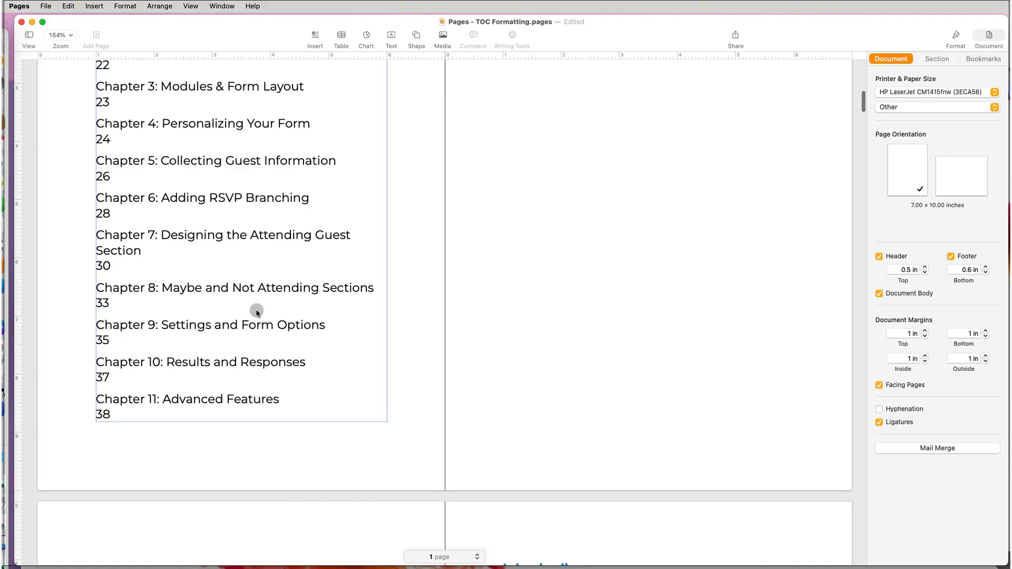
{"action": "scroll", "coordinate": [256, 312], "scroll_direction": "up", "scroll_amount": 3}
{"action": "scroll", "coordinate": [257, 313], "scroll_direction": "up", "scroll_amount": 2}
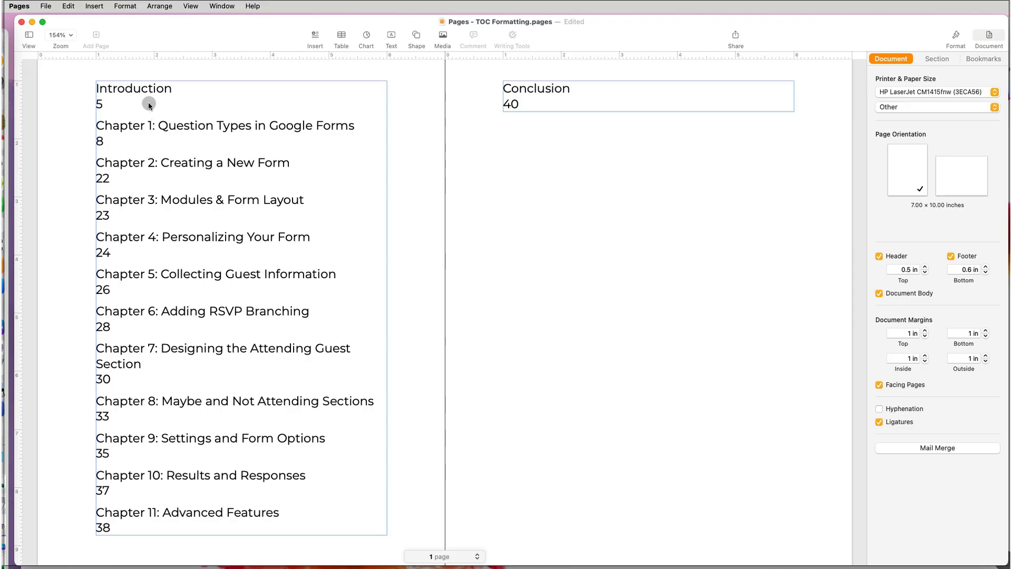
{"action": "left_click", "coordinate": [148, 88]}
{"action": "left_click", "coordinate": [148, 89]}
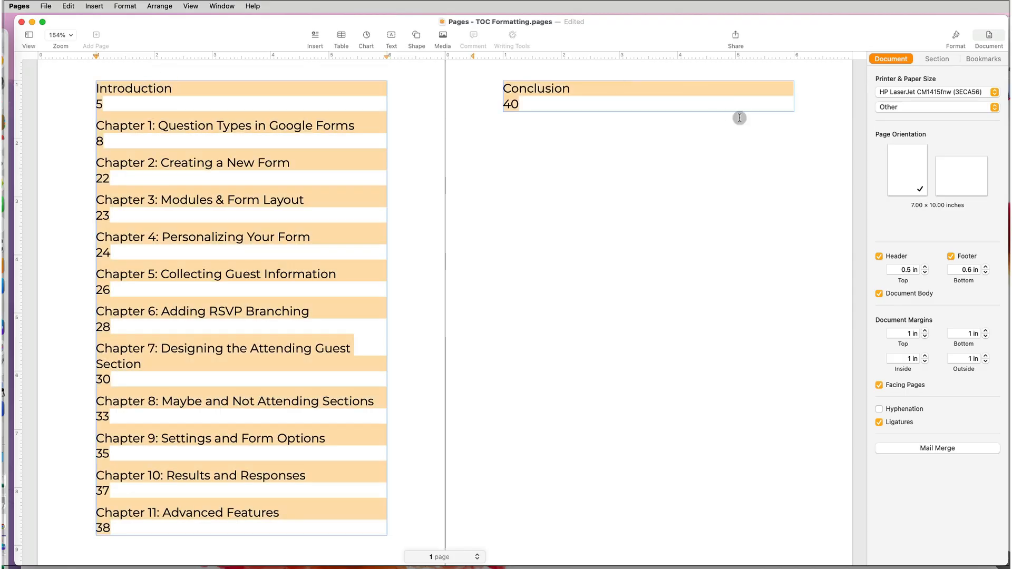
{"action": "left_click", "coordinate": [955, 36]}
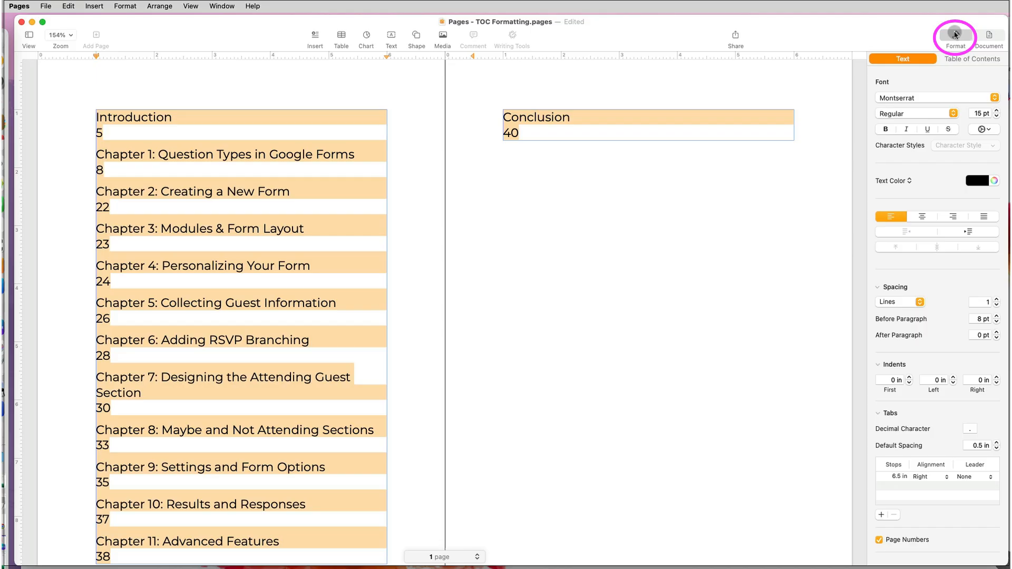
{"action": "left_click", "coordinate": [975, 60]}
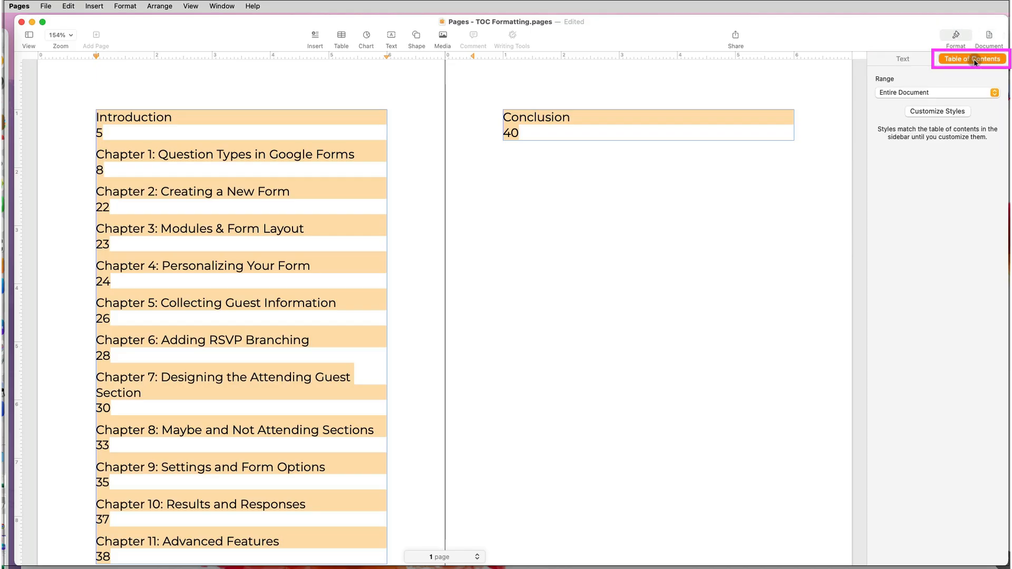
{"action": "left_click", "coordinate": [944, 110]}
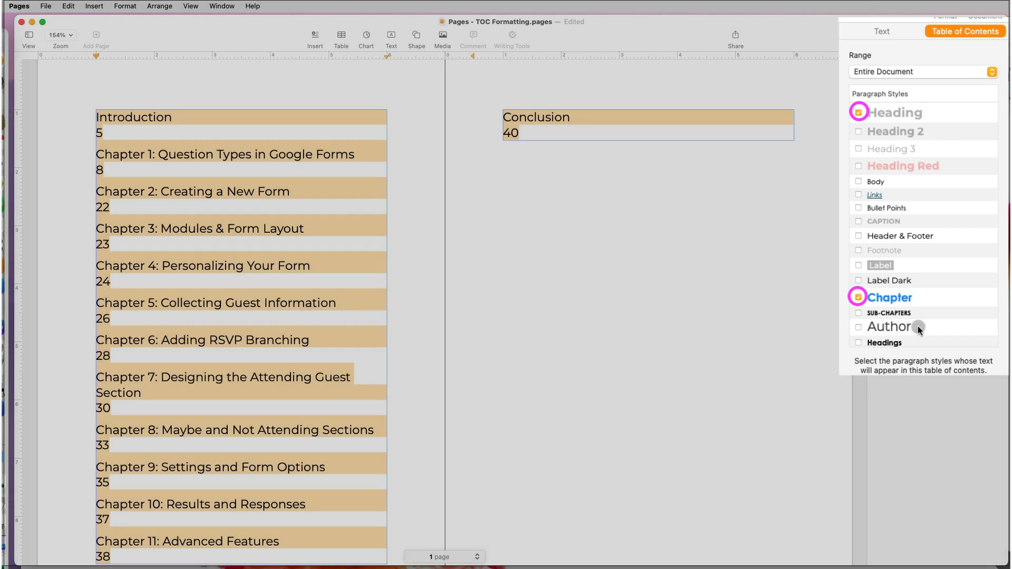
{"action": "scroll", "coordinate": [919, 326], "scroll_direction": "down", "scroll_amount": 1}
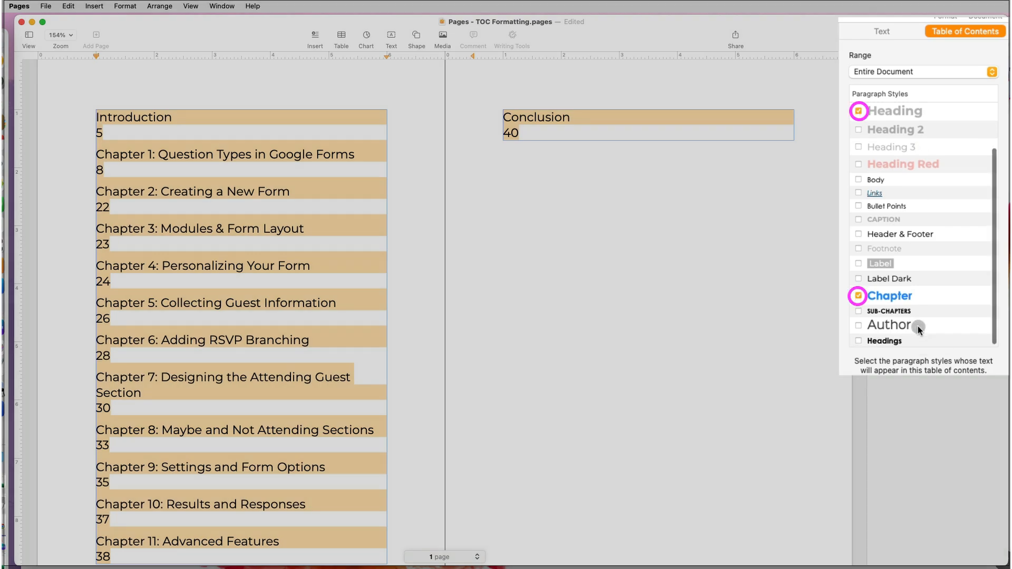
{"action": "left_click", "coordinate": [859, 311]}
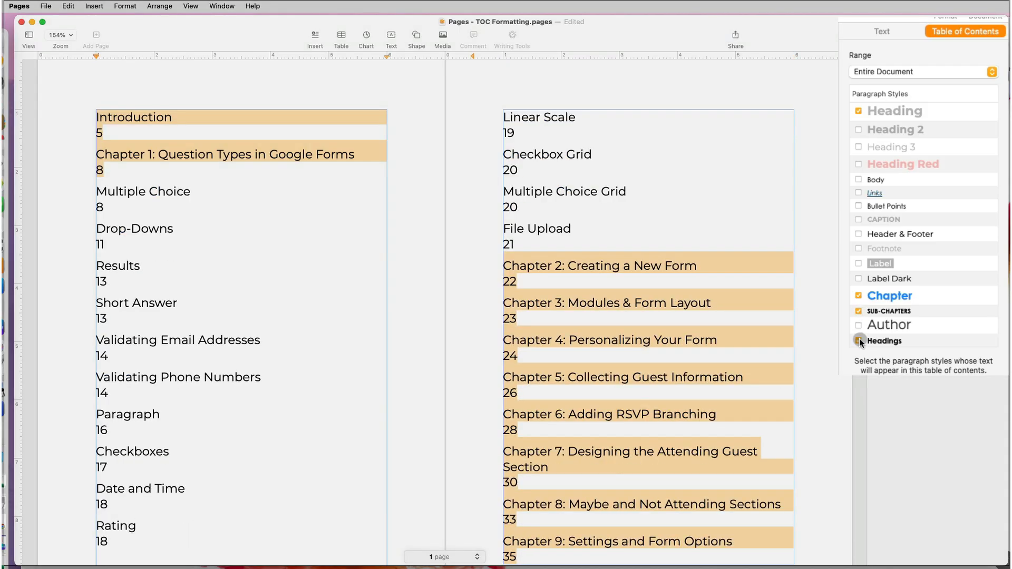
Step: Set the chapter-level entries in the table of contents to Century Gothic at 12 pt
{"action": "left_click", "coordinate": [272, 190]}
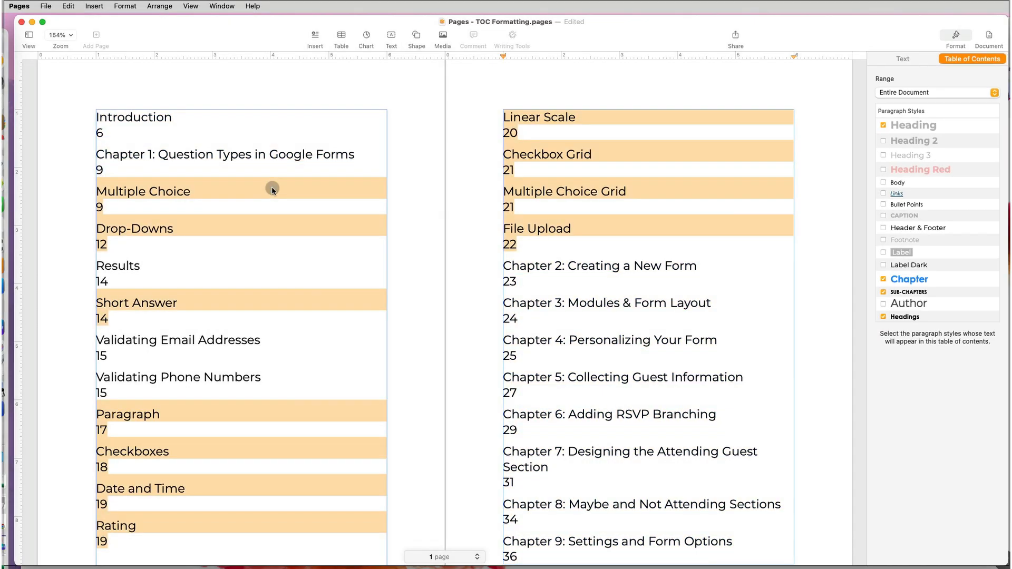
{"action": "left_click", "coordinate": [254, 123]}
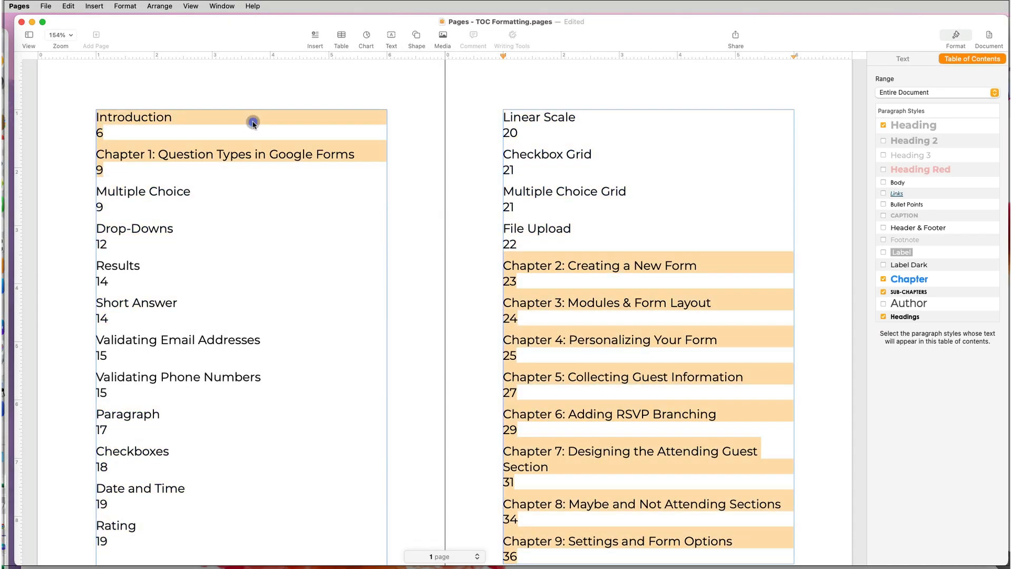
{"action": "left_click", "coordinate": [904, 59]}
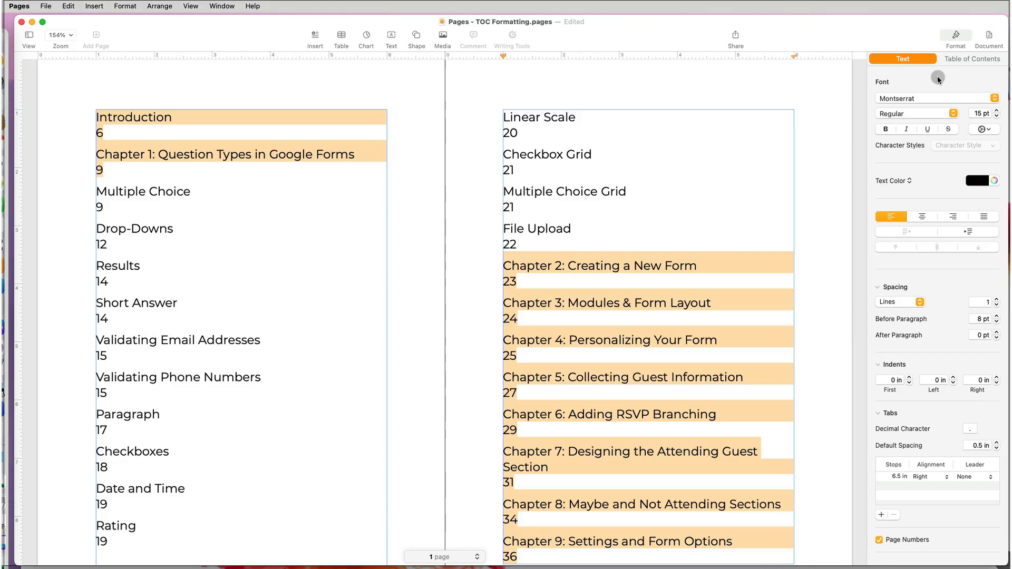
{"action": "left_click", "coordinate": [995, 99]}
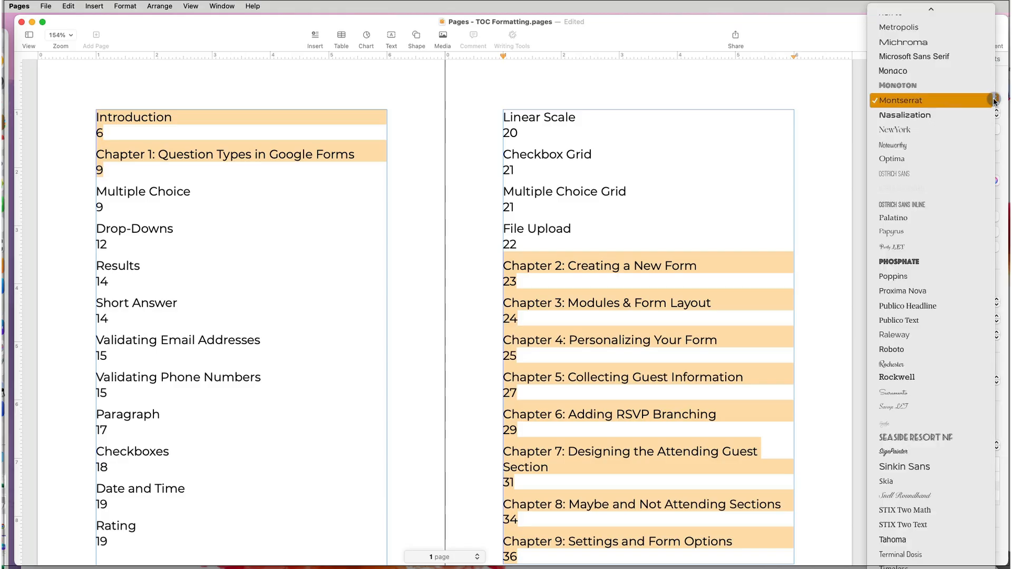
{"action": "scroll", "coordinate": [928, 68], "scroll_direction": "up", "scroll_amount": 20}
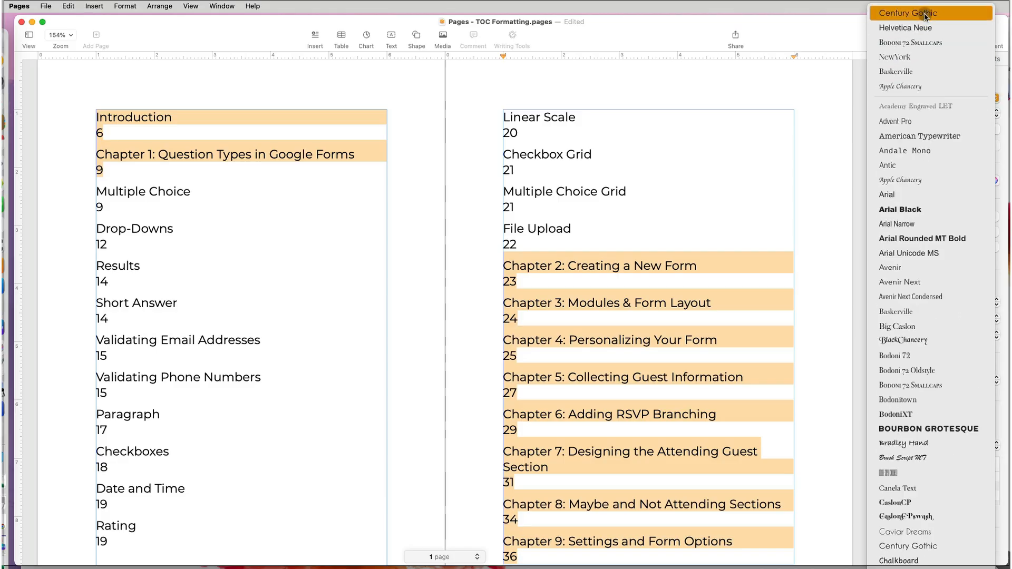
{"action": "left_click", "coordinate": [927, 13]}
{"action": "left_click", "coordinate": [996, 117]}
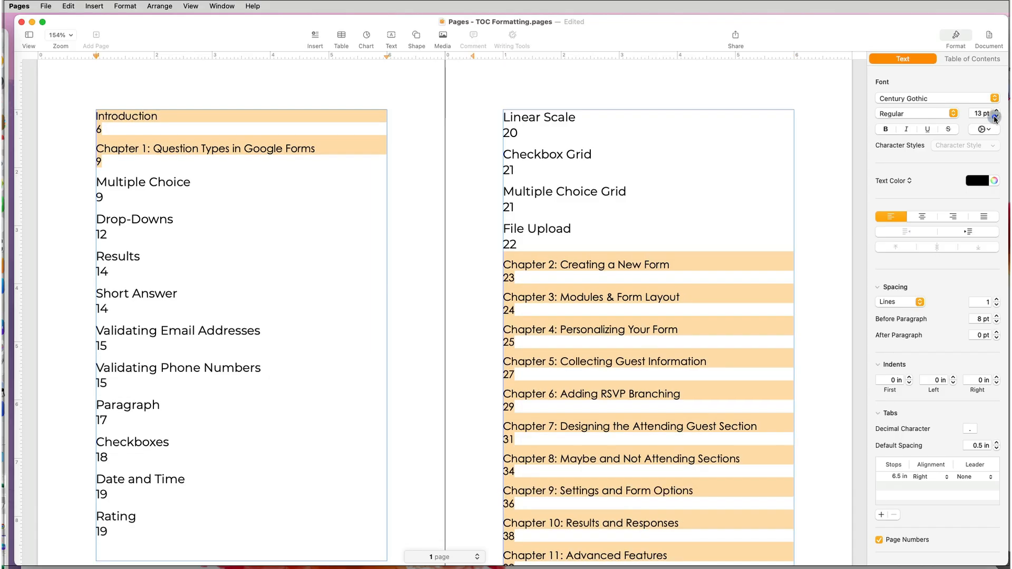
{"action": "left_click", "coordinate": [996, 117]}
{"action": "left_click", "coordinate": [996, 117]}
{"action": "left_click", "coordinate": [997, 111]}
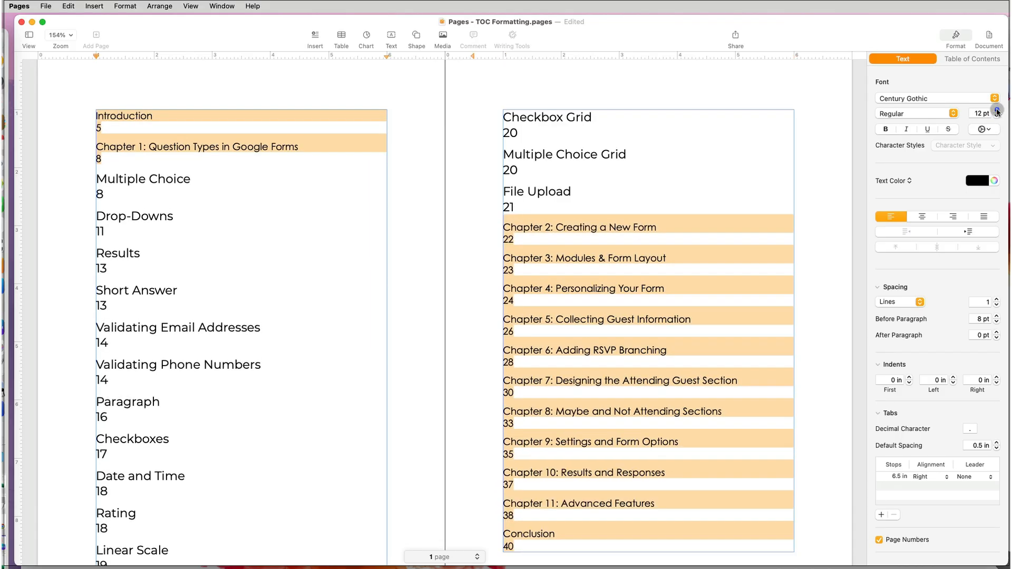
Step: Make the chapter-level entries bold and color them dark blue
{"action": "left_click", "coordinate": [984, 181]}
{"action": "left_click", "coordinate": [934, 223]}
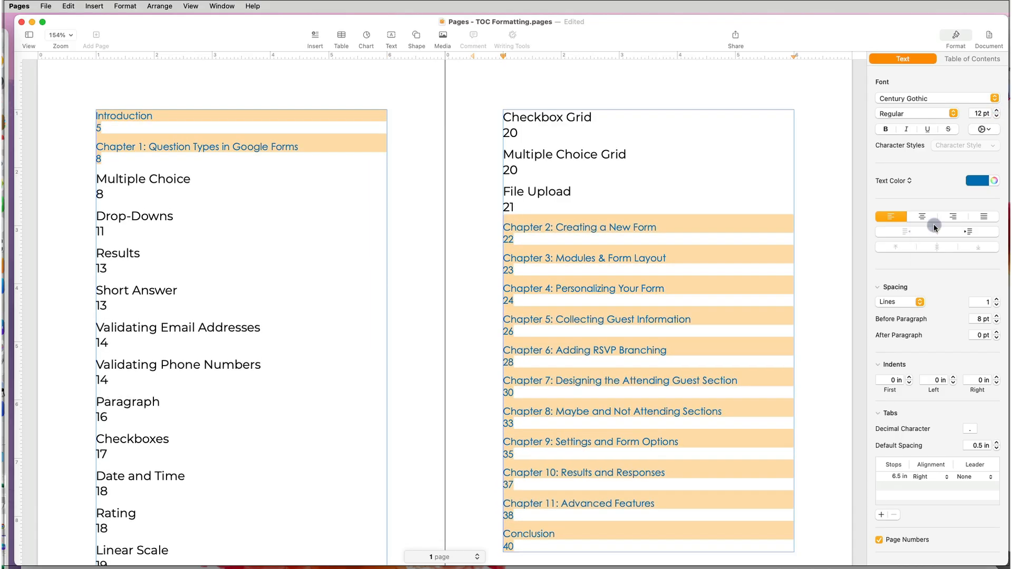
{"action": "left_click", "coordinate": [886, 130]}
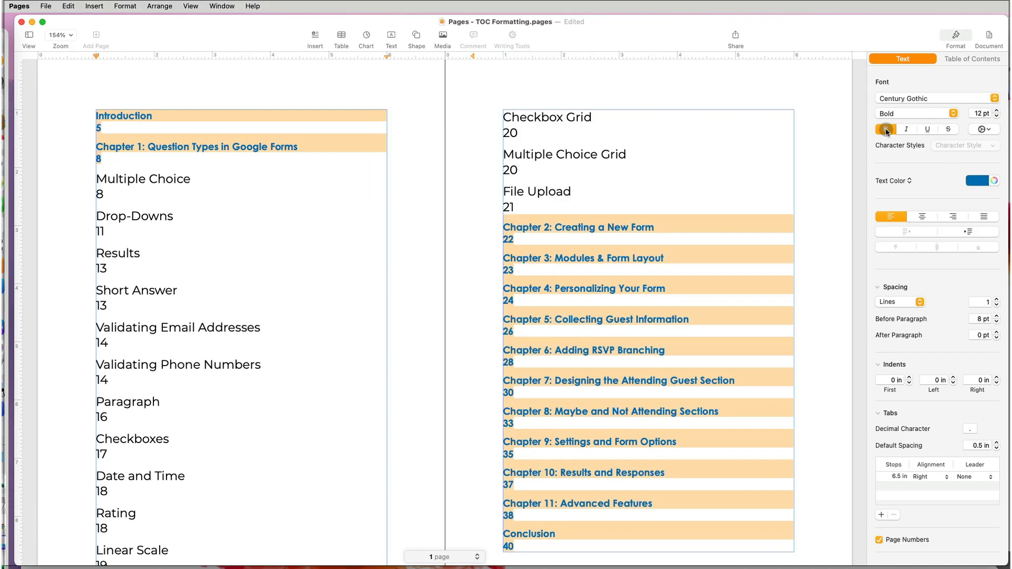
{"action": "left_click", "coordinate": [979, 181]}
{"action": "left_click", "coordinate": [934, 240]}
Step: Format the sub-chapter entries, such as Multiple Choice and Drop-Downs, in Century Gothic italic at 11 pt
{"action": "left_click", "coordinate": [237, 177]}
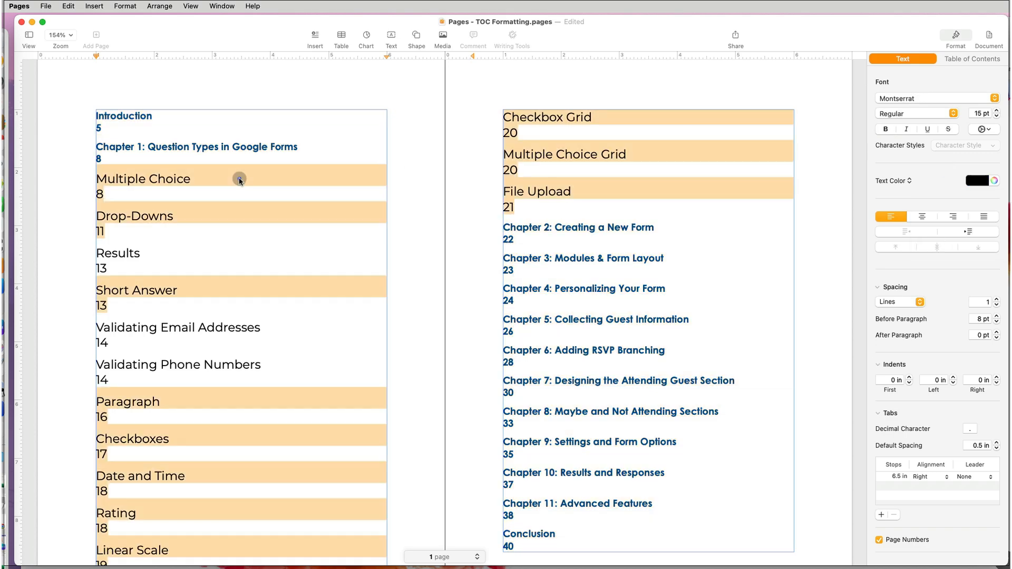
{"action": "left_click", "coordinate": [981, 99]}
{"action": "left_click", "coordinate": [982, 99]}
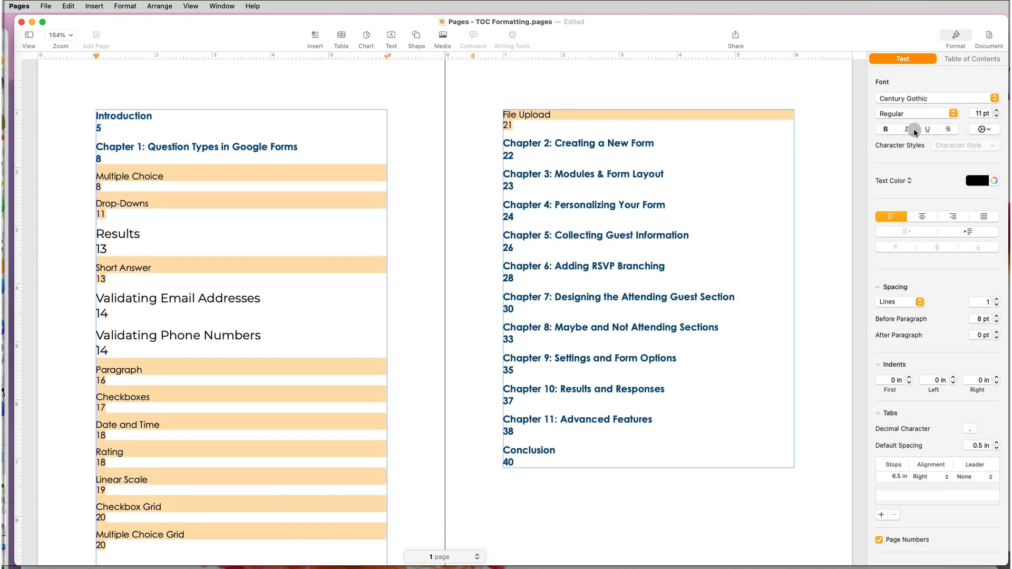
Step: Format the heading entries, such as Results and Validating Email Addresses, in Century Gothic italic at 11 pt
{"action": "left_click", "coordinate": [267, 299]}
{"action": "left_click", "coordinate": [934, 98]}
{"action": "left_click", "coordinate": [941, 14]}
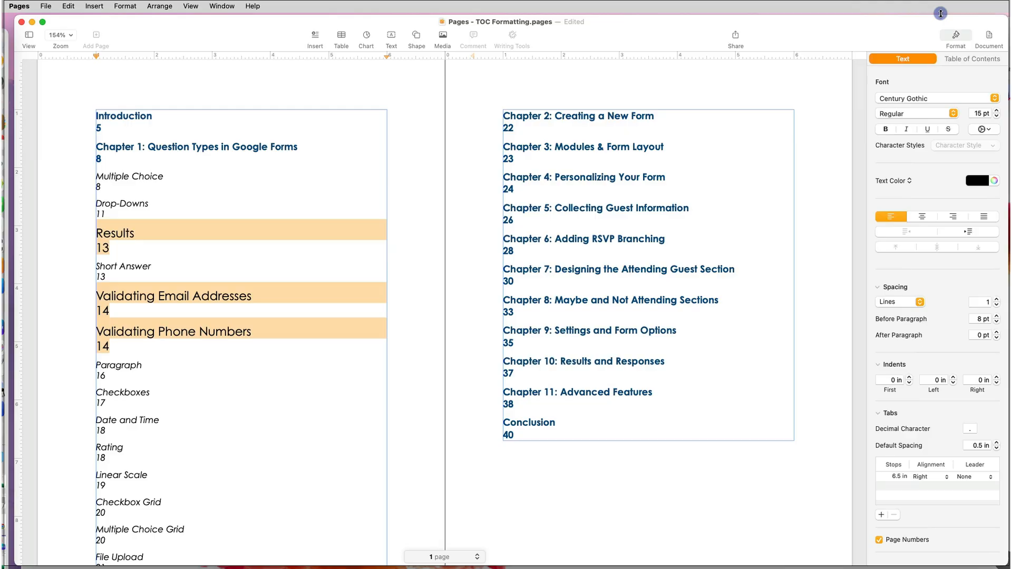
{"action": "left_click", "coordinate": [906, 130]}
{"action": "left_click", "coordinate": [997, 116]}
{"action": "left_click", "coordinate": [997, 116]}
{"action": "left_click", "coordinate": [998, 116]}
{"action": "left_click", "coordinate": [997, 116]}
{"action": "left_click", "coordinate": [998, 116]}
{"action": "left_click", "coordinate": [997, 111]}
Step: Give the chapter-level entries a dotted tab leader
{"action": "left_click", "coordinate": [199, 147]}
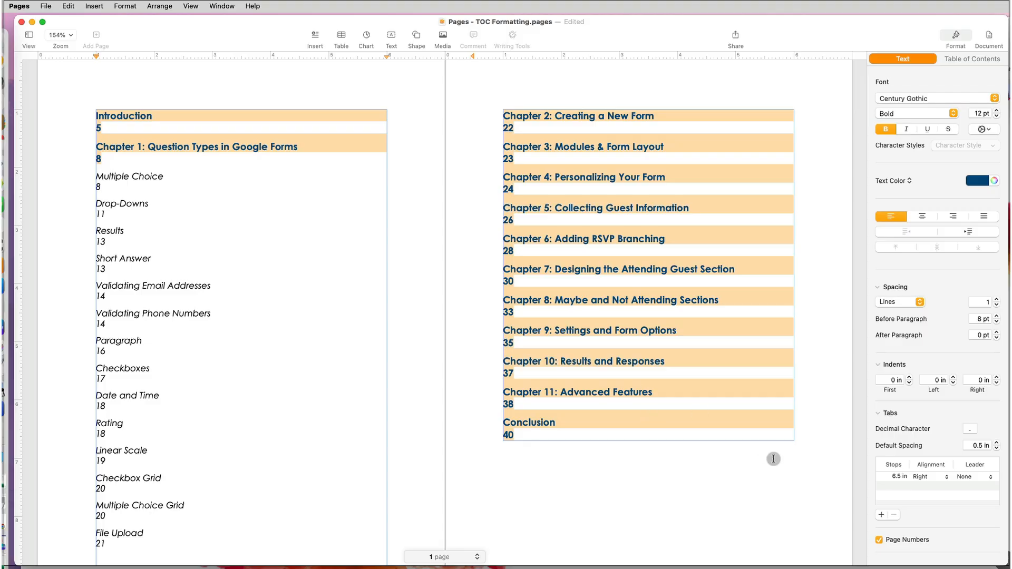
{"action": "left_click", "coordinate": [987, 470]}
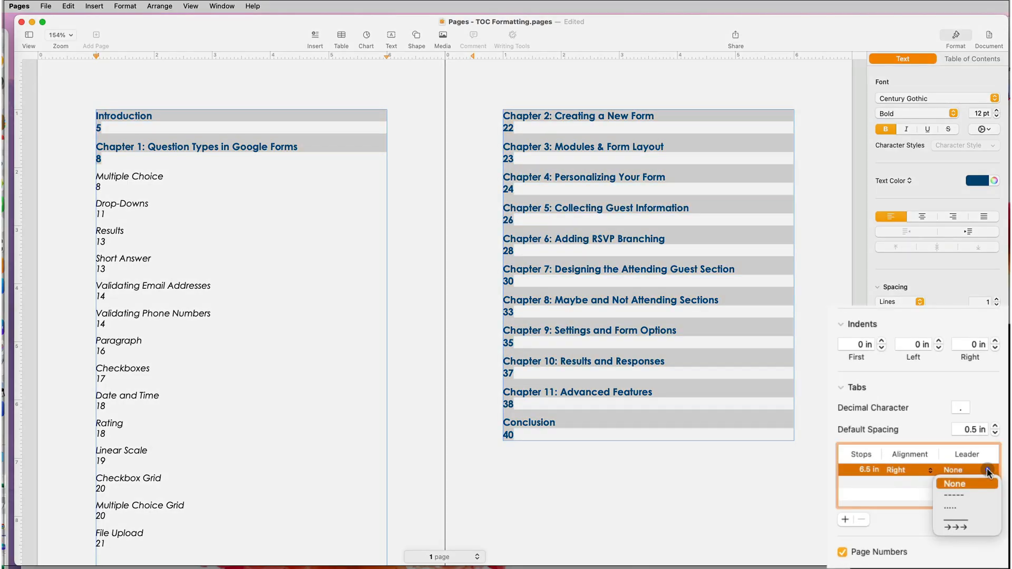
{"action": "left_click", "coordinate": [952, 510]}
Step: Apply the dotted tab leader to the sub-chapter entries and to the heading entries such as Results
{"action": "left_click", "coordinate": [152, 208]}
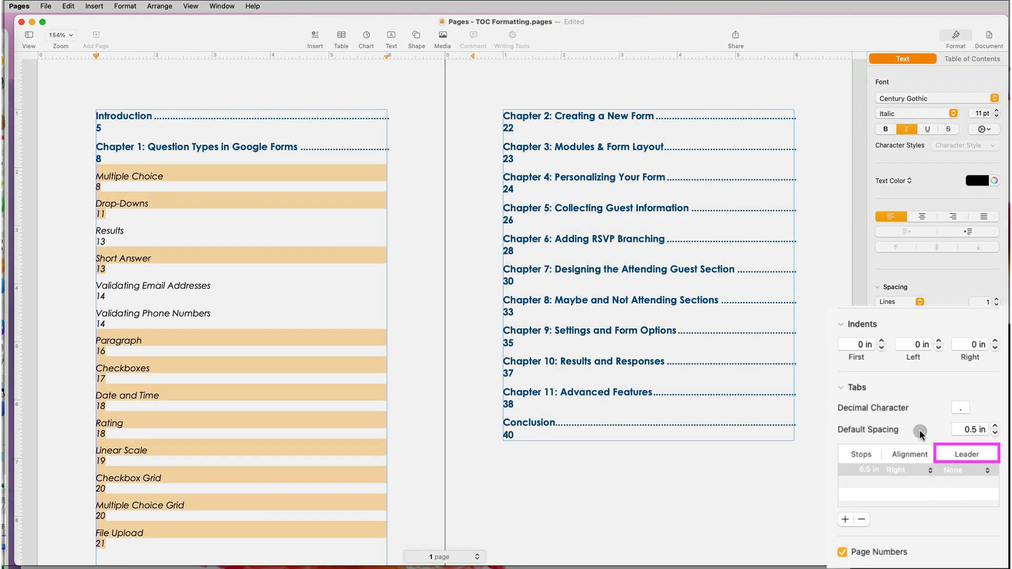
{"action": "left_click", "coordinate": [989, 471]}
{"action": "left_click", "coordinate": [971, 508]}
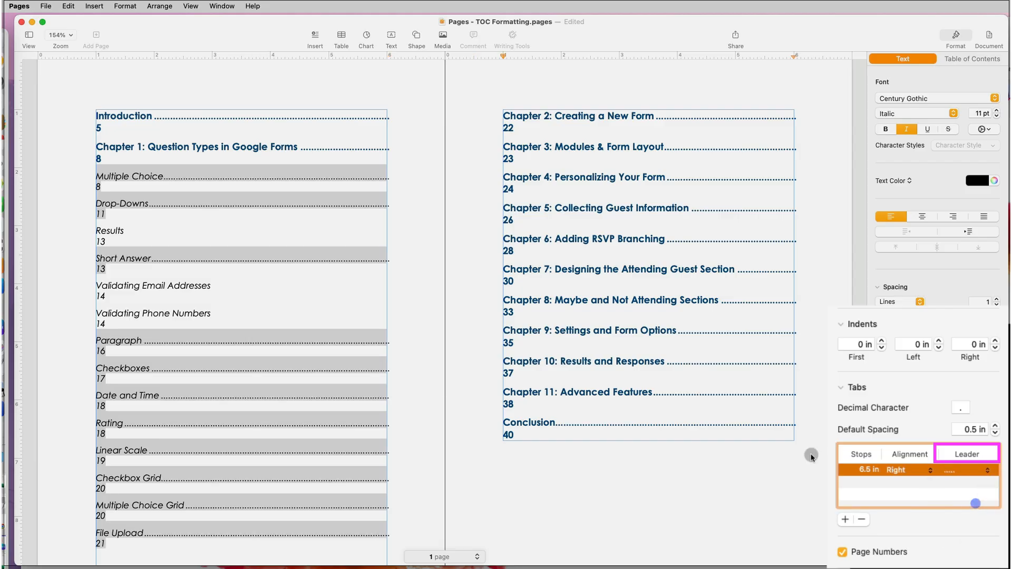
{"action": "left_click", "coordinate": [260, 316]}
{"action": "left_click", "coordinate": [988, 470]}
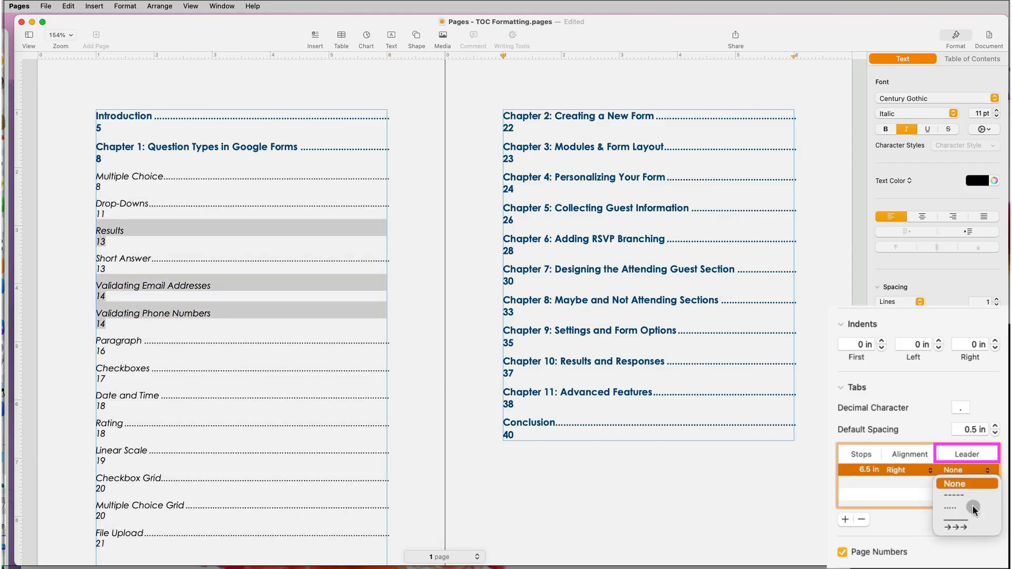
{"action": "left_click", "coordinate": [973, 508]}
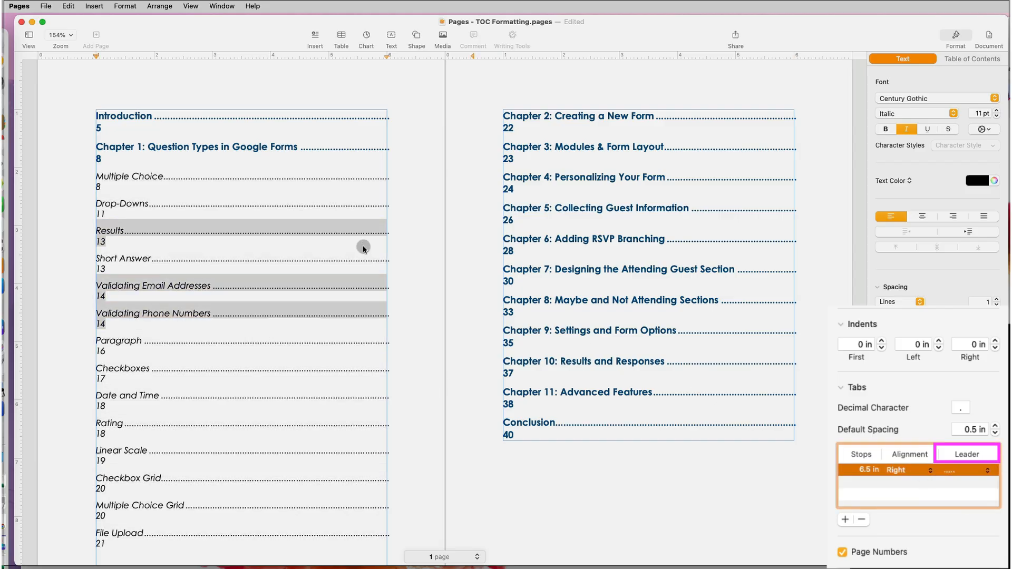
Step: Indent the first line of both the sub-chapter entries and the heading entries by 0.25 in
{"action": "left_click", "coordinate": [226, 174]}
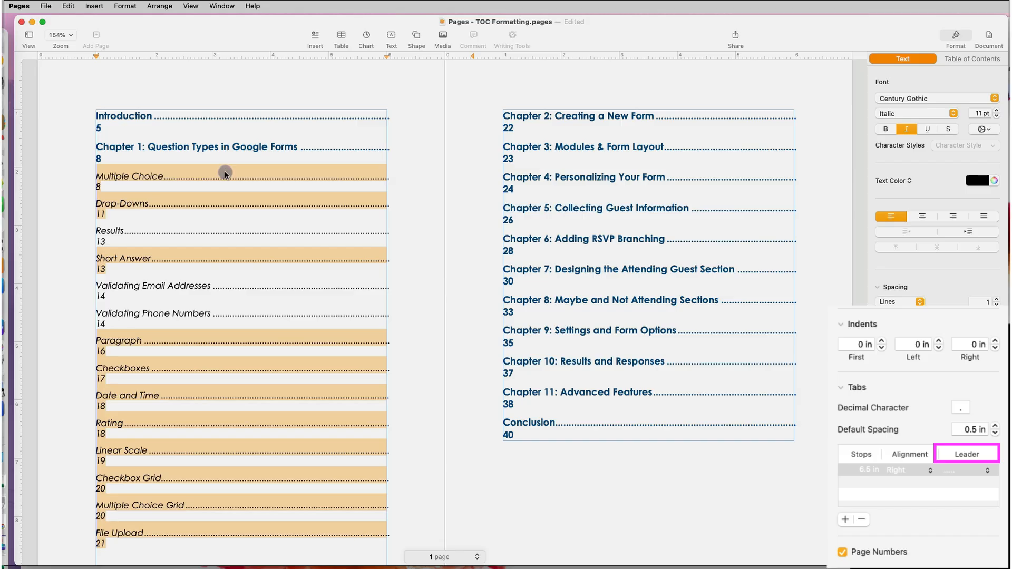
{"action": "left_click", "coordinate": [882, 341]}
{"action": "left_click", "coordinate": [362, 286]}
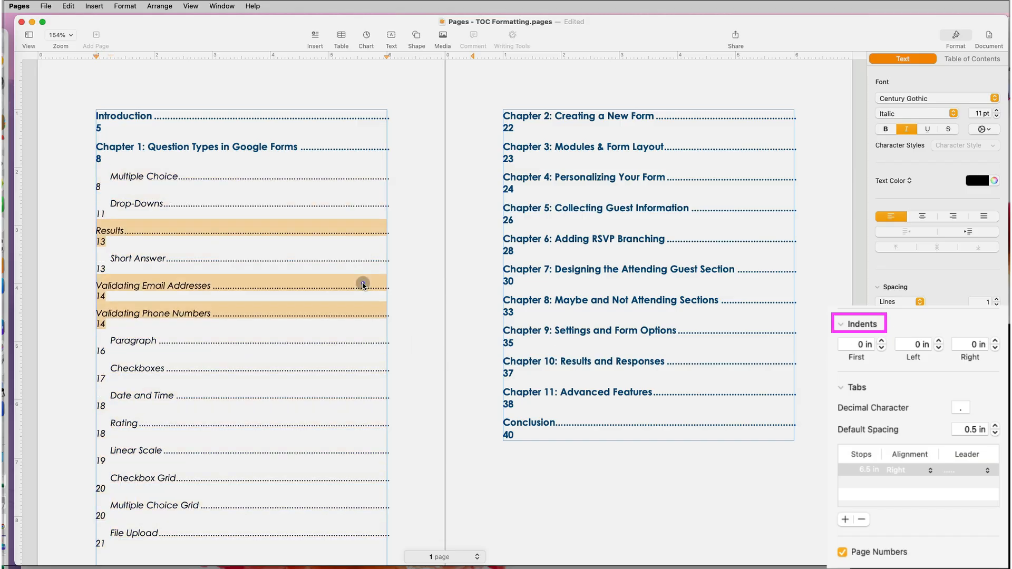
{"action": "left_click", "coordinate": [882, 341]}
Step: Set the right-aligned tab stop of the chapter-level entries to 3 in
{"action": "left_click", "coordinate": [247, 146]}
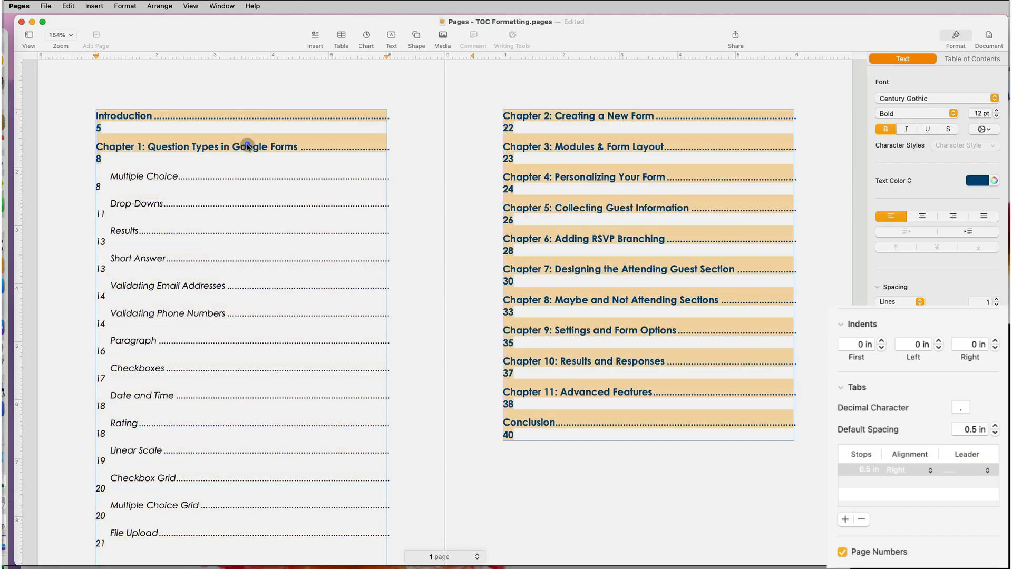
{"action": "left_click", "coordinate": [874, 470]}
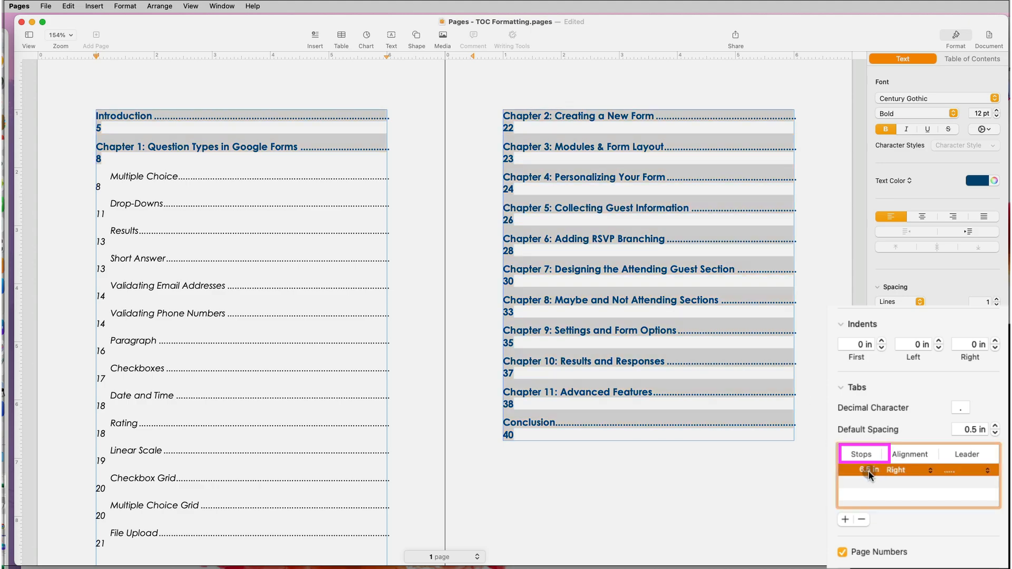
{"action": "left_click", "coordinate": [868, 469]}
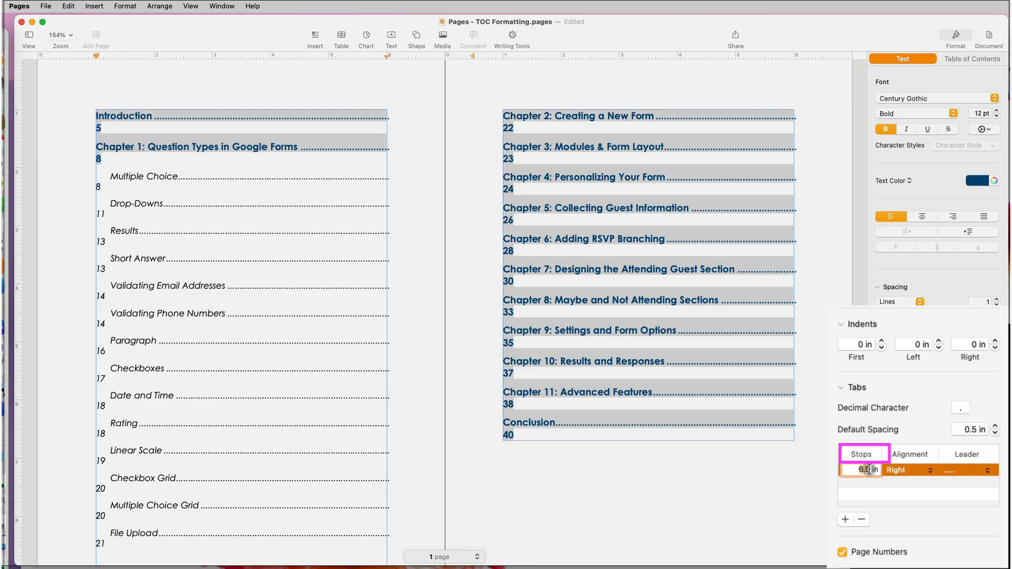
{"action": "type", "text": "3"}
{"action": "key", "text": "Return"}
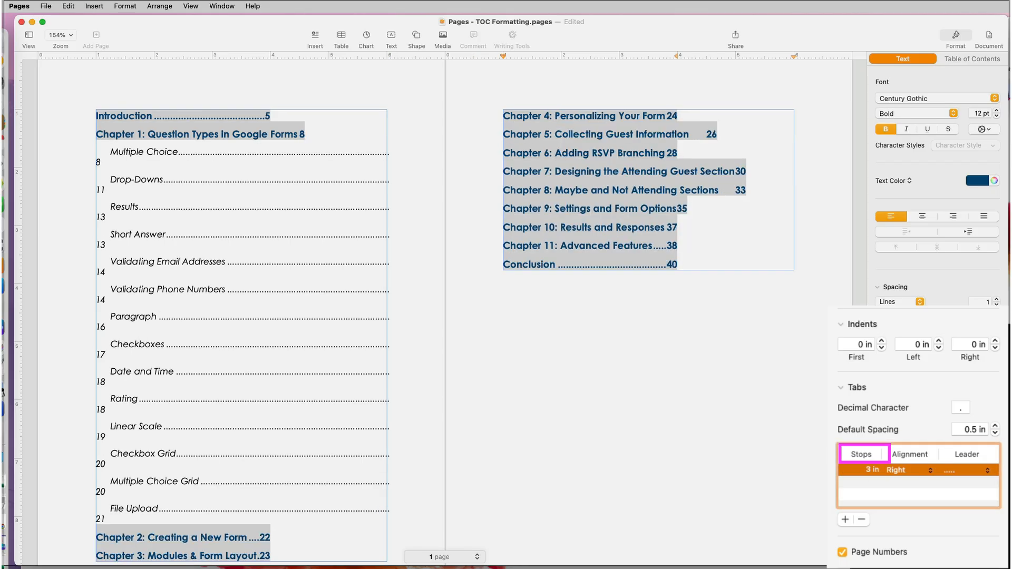
Step: Set the chapter-level entries' tab stop to 5 in and nudge it slightly inward from the margin on the ruler
{"action": "left_click", "coordinate": [869, 467]}
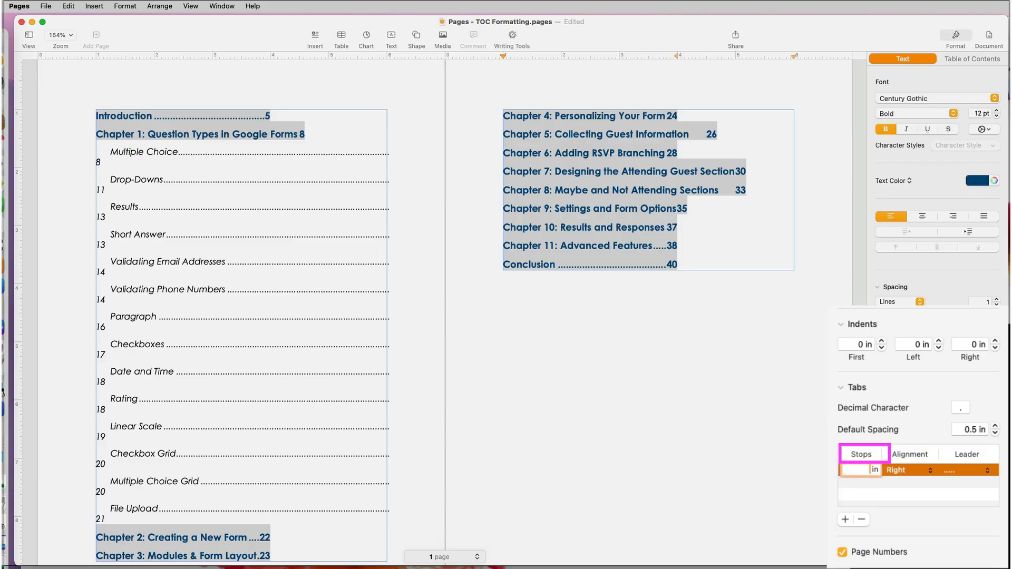
{"action": "type", "text": "5"}
{"action": "key", "text": "Return"}
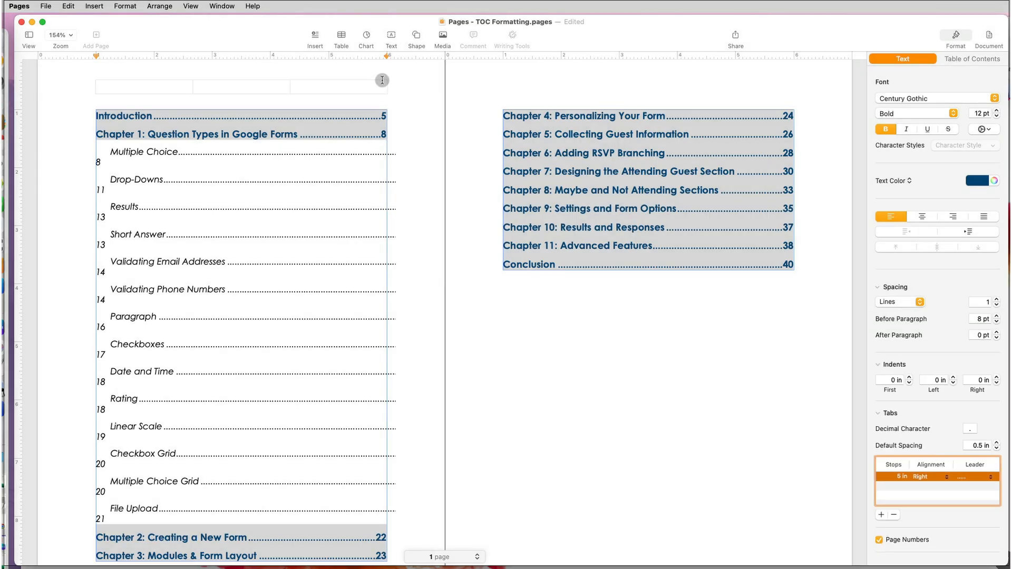
{"action": "mouse_move", "coordinate": [386, 57]}
{"action": "left_mouse_down"}
{"action": "mouse_move", "coordinate": [339, 57]}
{"action": "mouse_move", "coordinate": [381, 59]}
{"action": "left_mouse_up"}
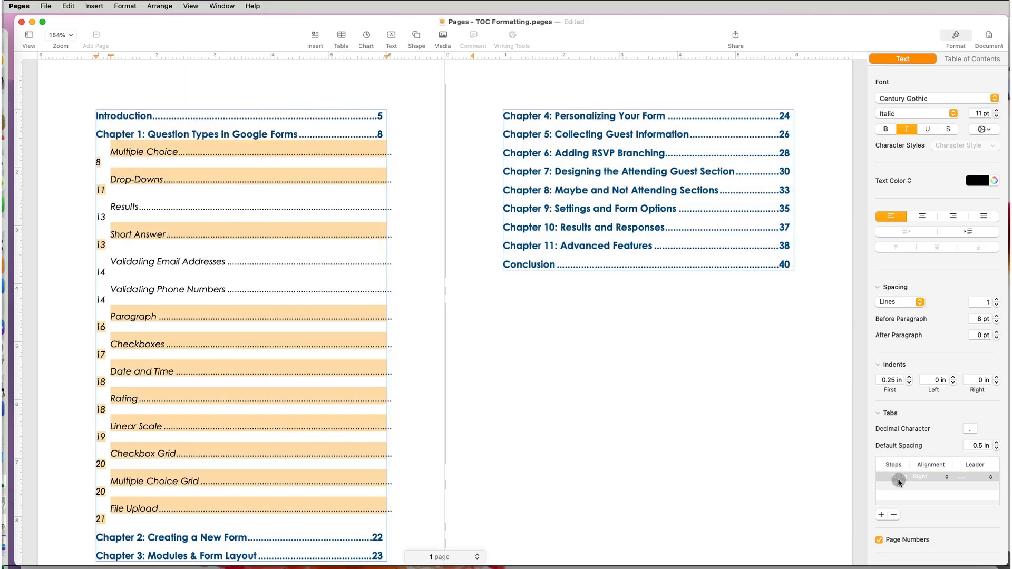
Step: Set the right-aligned tab stop of the sub-chapter entries such as Multiple Choice to 5 in
{"action": "left_click", "coordinate": [893, 478]}
{"action": "type", "text": "5"}
{"action": "key", "text": "Return"}
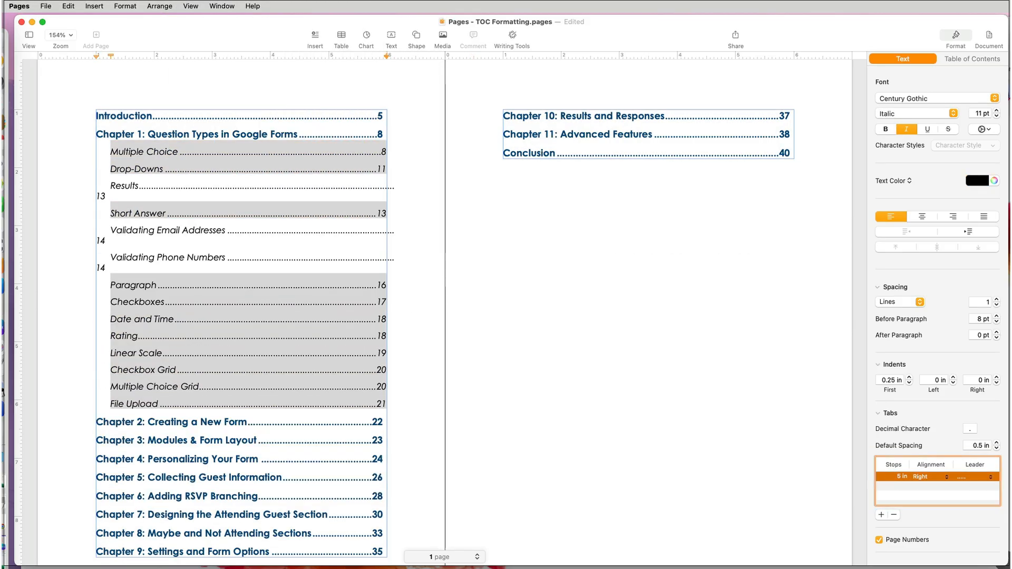
Step: Set the tab stop of the heading entries such as Results and Validating Email Addresses to 5 in
{"action": "left_click", "coordinate": [255, 261]}
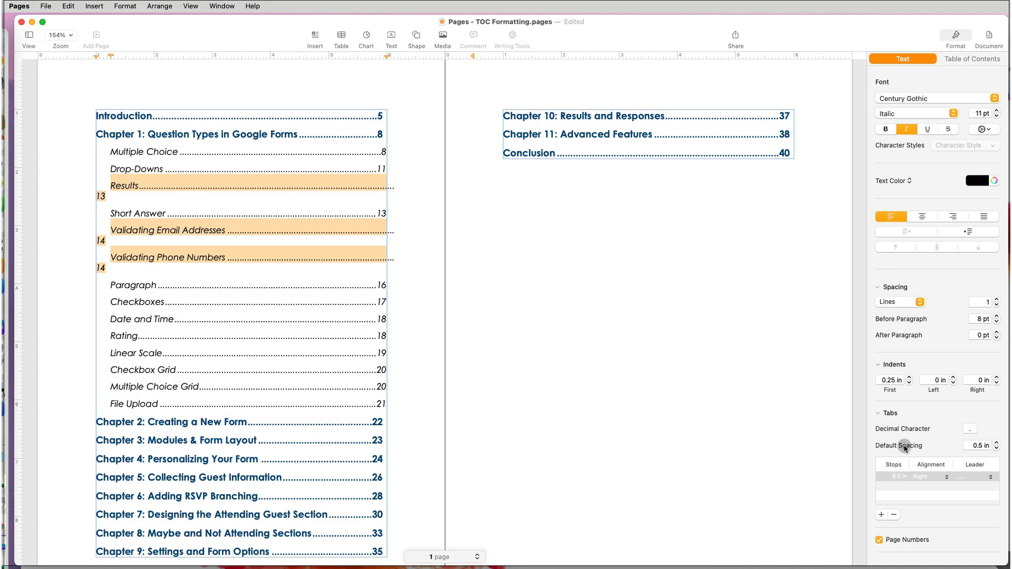
{"action": "left_click", "coordinate": [901, 478]}
{"action": "left_click", "coordinate": [901, 477]}
{"action": "type", "text": "5"}
{"action": "key", "text": "Return"}
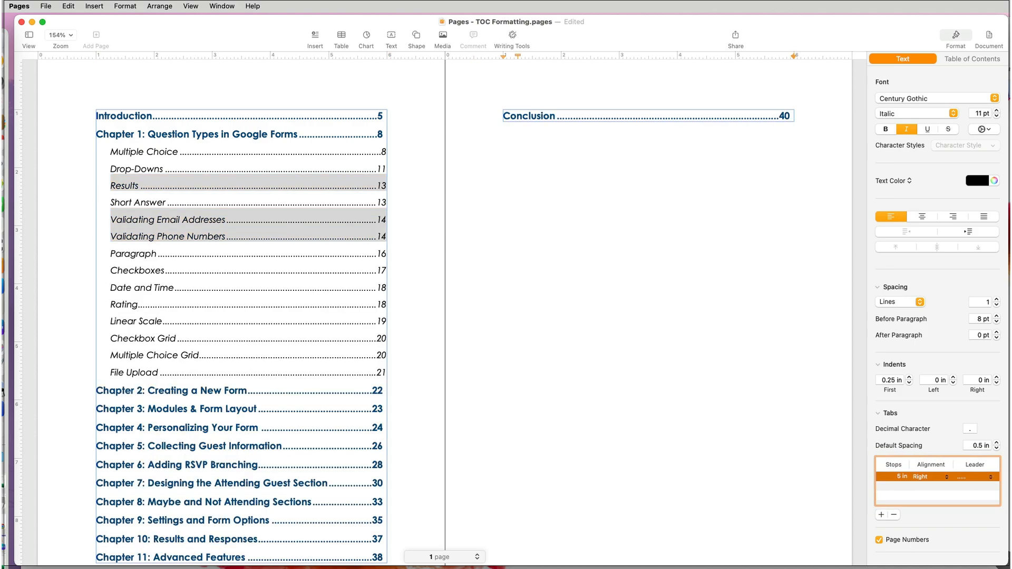
{"action": "left_click", "coordinate": [321, 333]}
{"action": "left_click", "coordinate": [428, 342]}
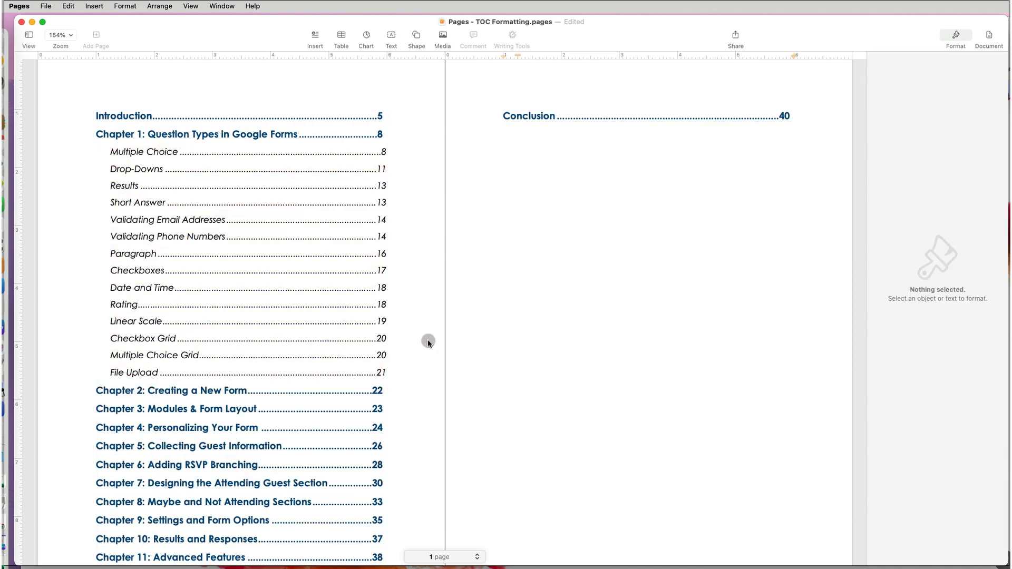
Step: Recolor the chapter-level entries with a medium blue swatch from the custom text color palette
{"action": "left_click", "coordinate": [312, 398]}
{"action": "left_click", "coordinate": [988, 181]}
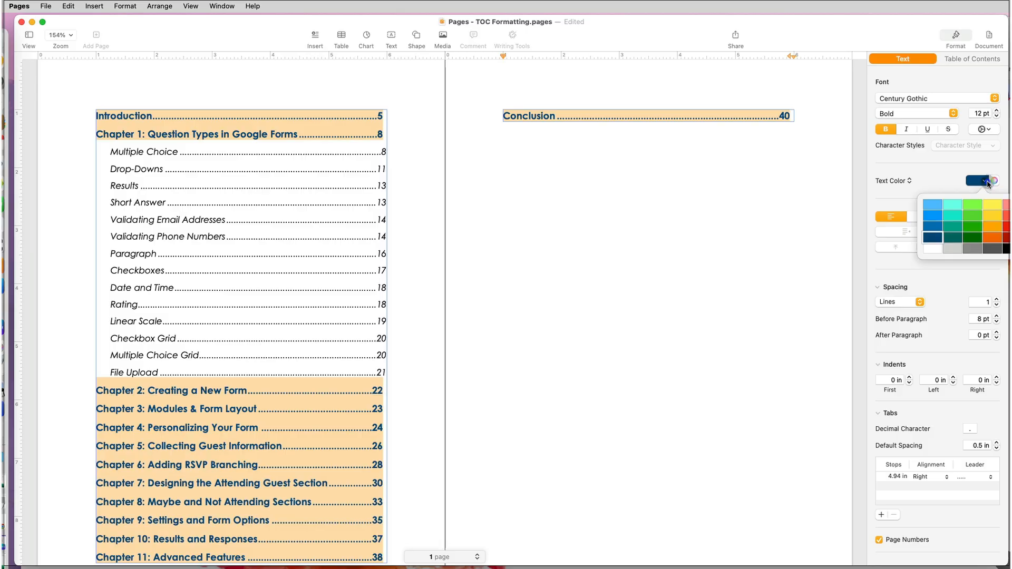
{"action": "left_click", "coordinate": [993, 181]}
{"action": "left_click", "coordinate": [994, 181]}
{"action": "left_click", "coordinate": [749, 531]}
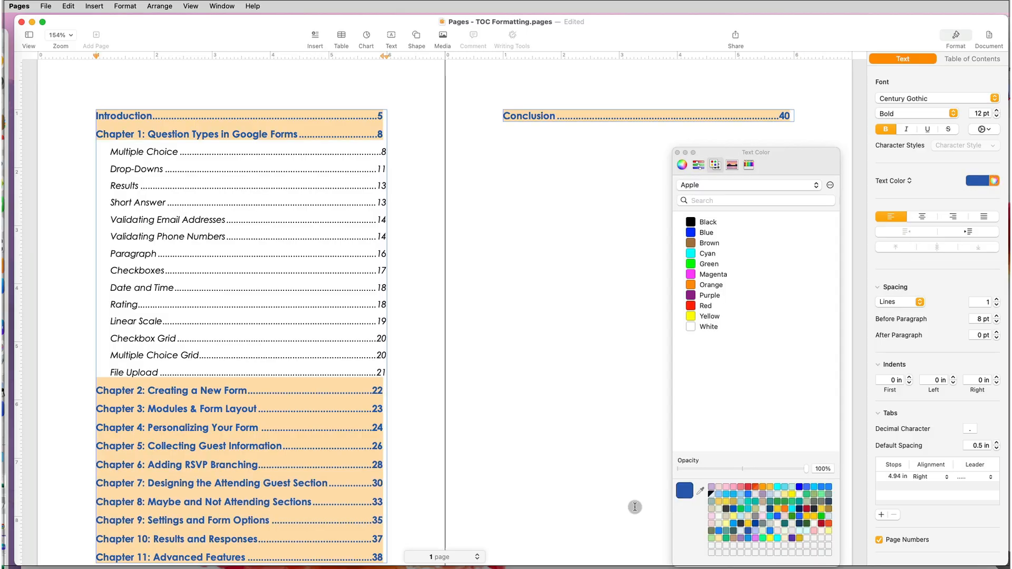
{"action": "left_click", "coordinate": [635, 507]}
{"action": "left_click", "coordinate": [678, 153]}
Step: Reduce the spacing before paragraph of the chapter-level entries to 5 pt
{"action": "scroll", "coordinate": [331, 114], "scroll_direction": "down", "scroll_amount": 1}
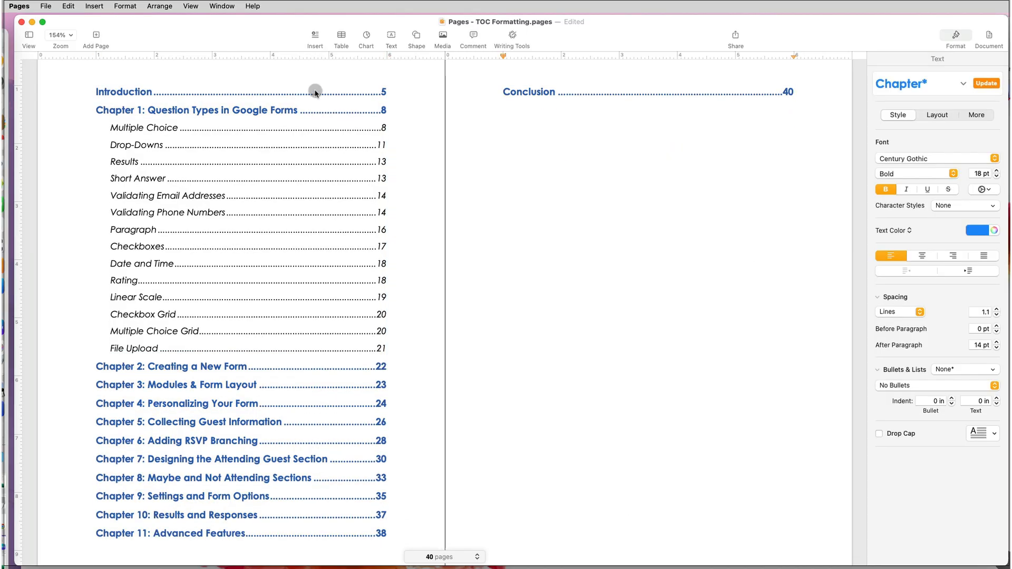
{"action": "left_click", "coordinate": [315, 92]}
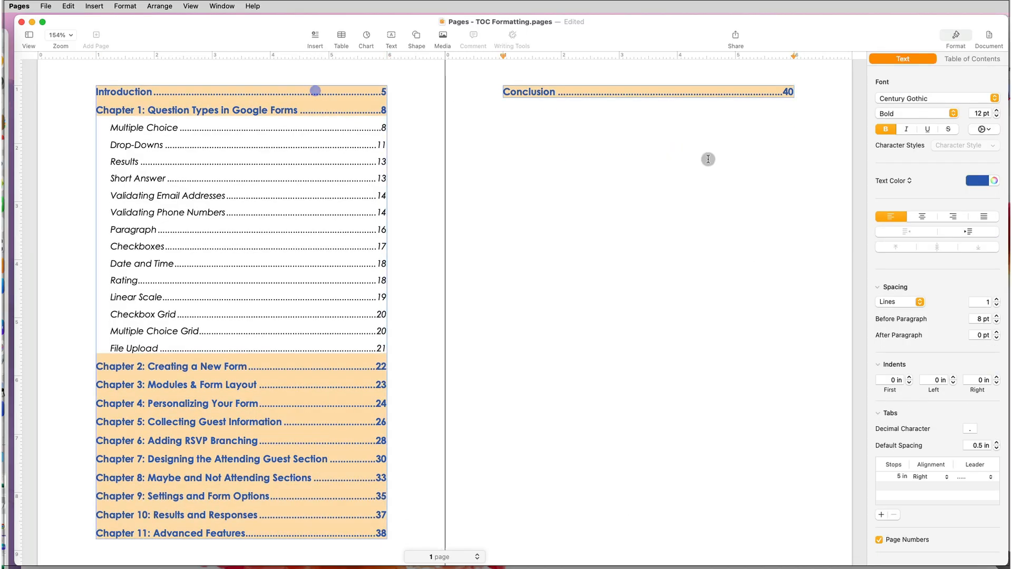
{"action": "left_click", "coordinate": [997, 322]}
{"action": "left_click", "coordinate": [997, 323]}
{"action": "left_click", "coordinate": [997, 322]}
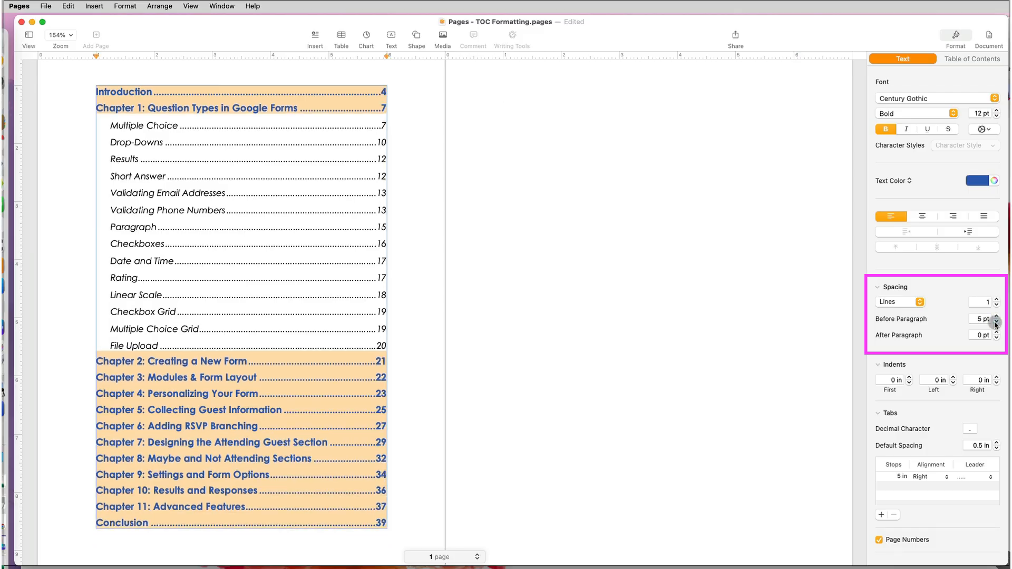
Step: Reduce the spacing before paragraph of the italic sub-chapter entries such as Multiple Choice to 5 pt
{"action": "left_click", "coordinate": [366, 320]}
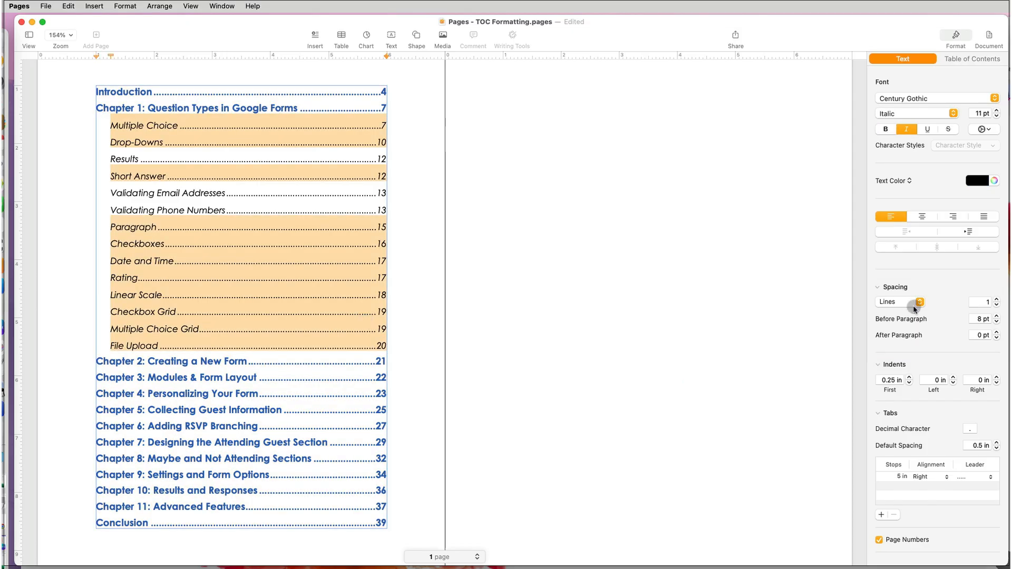
{"action": "left_click", "coordinate": [997, 322]}
{"action": "left_click", "coordinate": [997, 322]}
{"action": "left_click", "coordinate": [997, 322]}
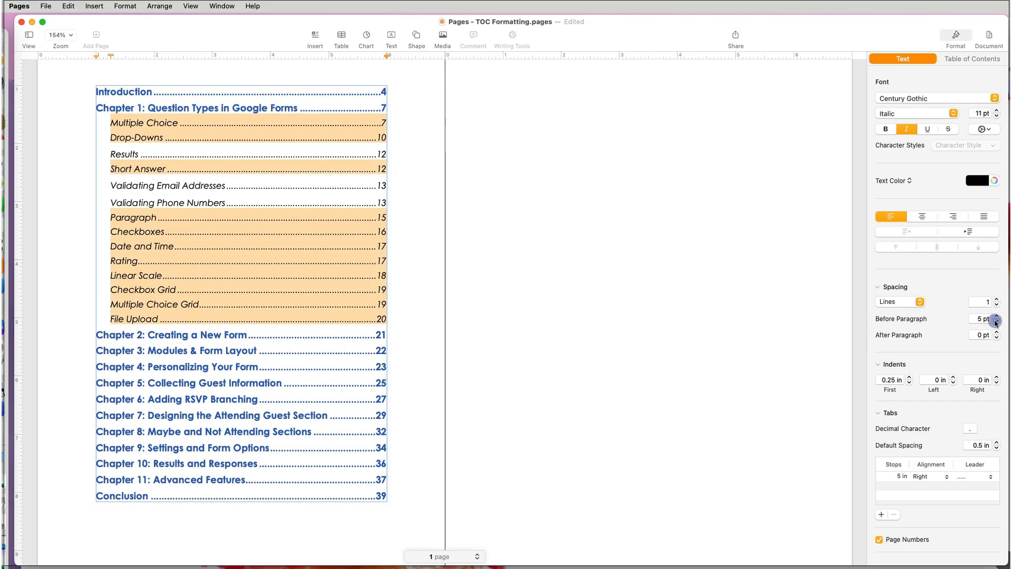
{"action": "left_click", "coordinate": [444, 341]}
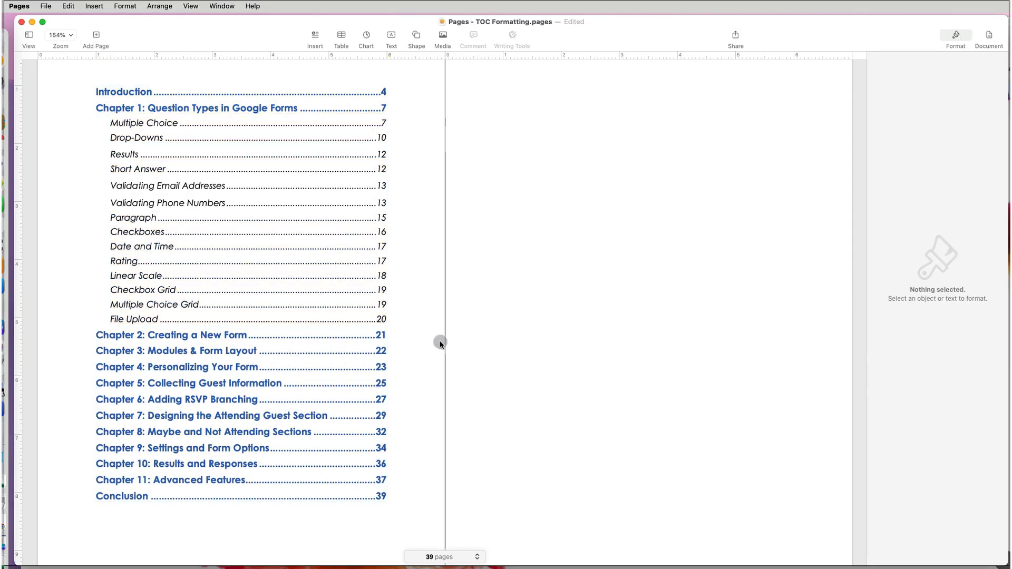
Step: Add the title "Table of Contents" on a new line above the contents list and center it
{"action": "scroll", "coordinate": [238, 237], "scroll_direction": "up", "scroll_amount": 2}
{"action": "left_click", "coordinate": [95, 154]}
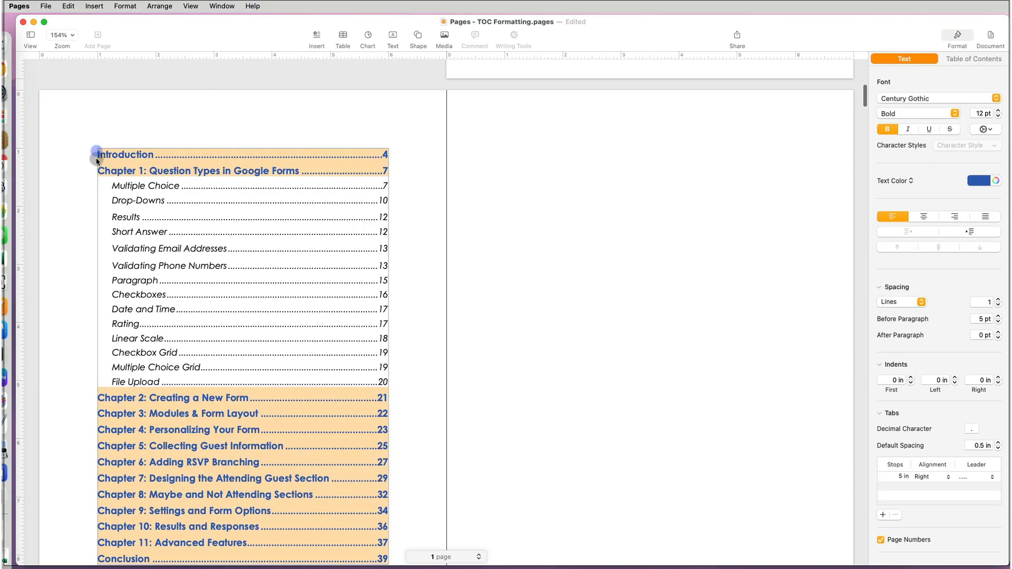
{"action": "key", "text": "Return"}
{"action": "key", "text": "Up"}
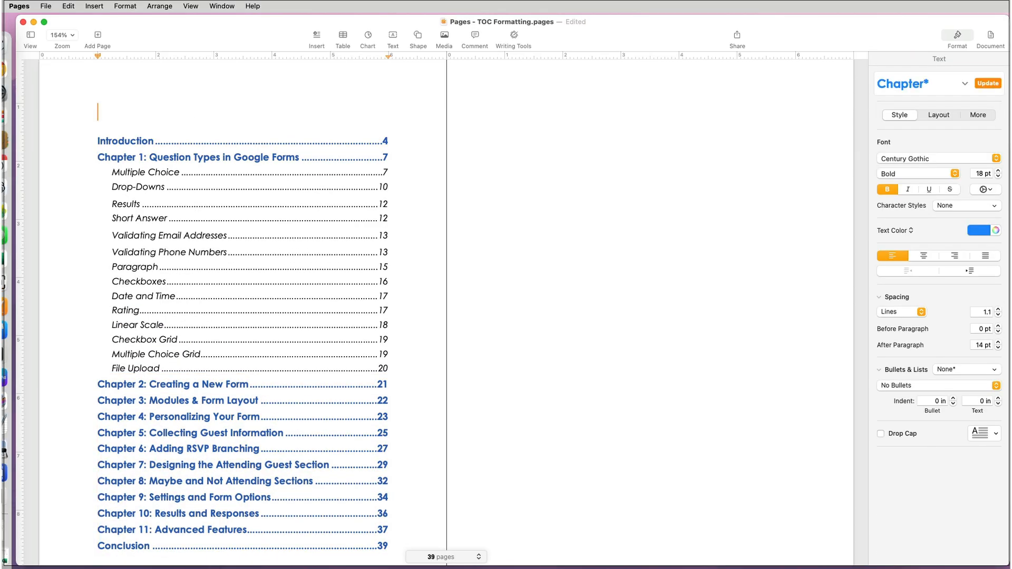
{"action": "type", "text": "Table of Contents"}
{"action": "triple_click", "coordinate": [199, 105]}
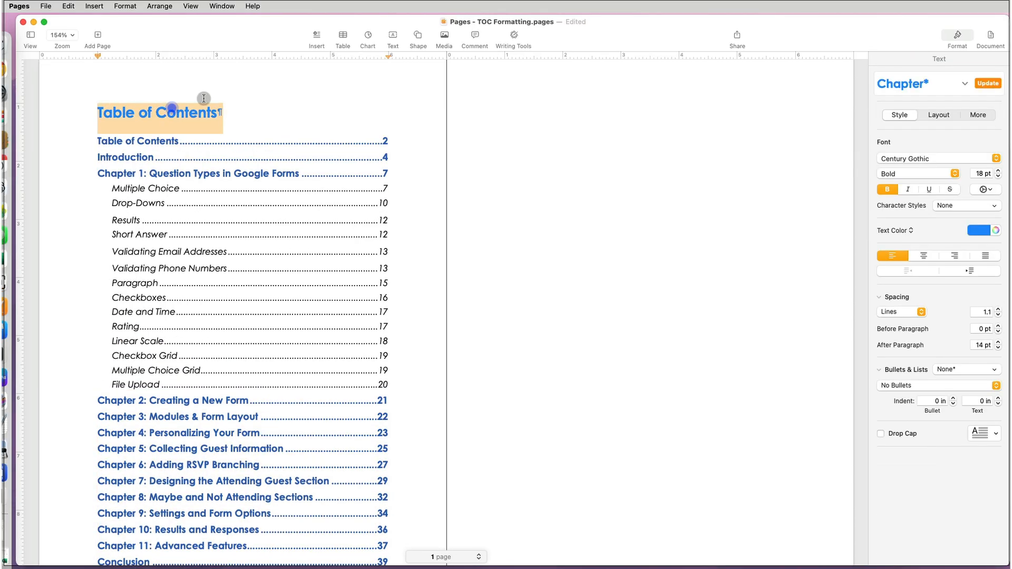
{"action": "left_click", "coordinate": [927, 255]}
{"action": "left_click", "coordinate": [413, 121]}
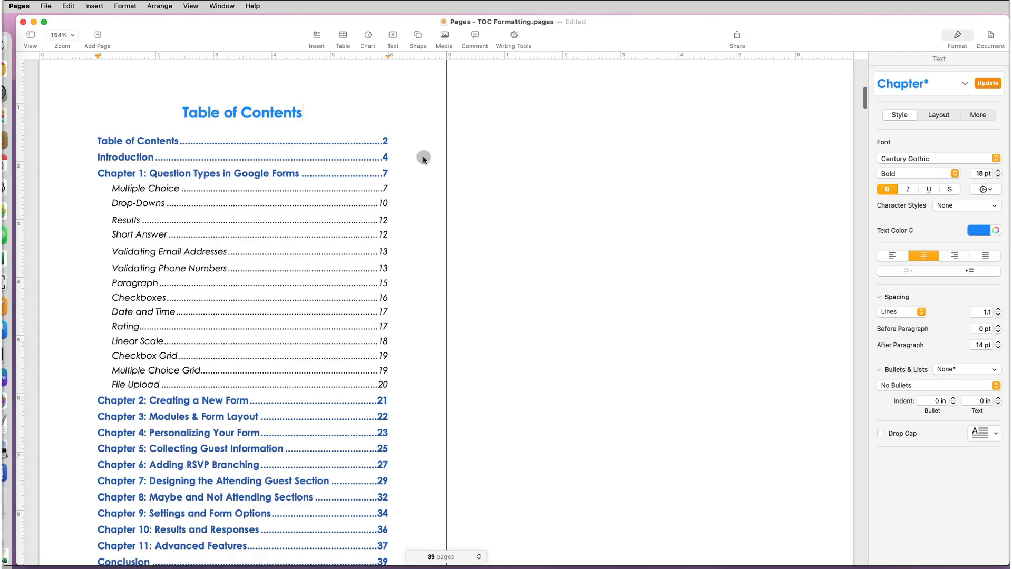
Step: Delete the blank page between the table of contents and the Introduction
{"action": "scroll", "coordinate": [423, 156], "scroll_direction": "down", "scroll_amount": 1}
{"action": "scroll", "coordinate": [423, 156], "scroll_direction": "up", "scroll_amount": 5}
{"action": "scroll", "coordinate": [462, 356], "scroll_direction": "down", "scroll_amount": 2}
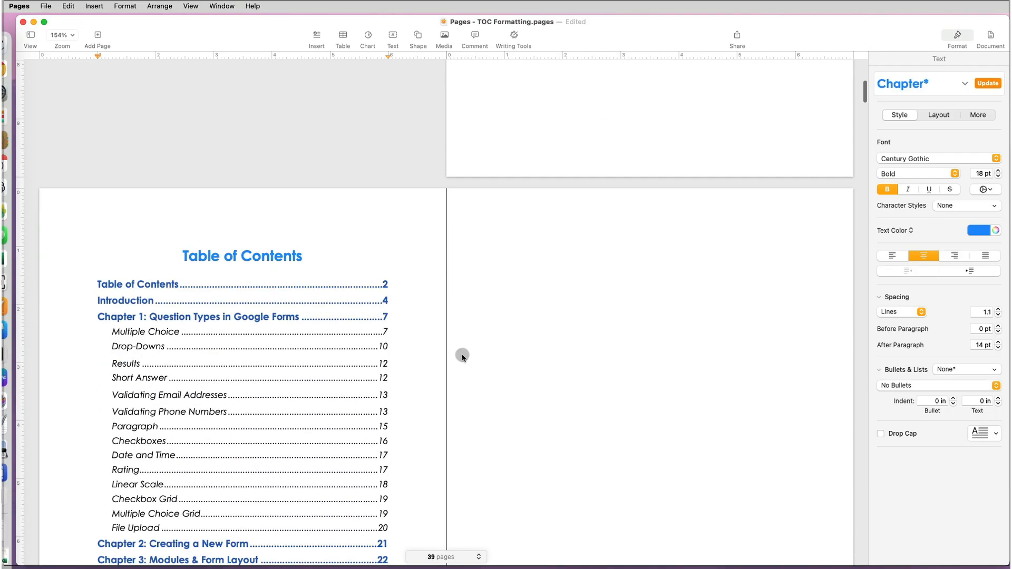
{"action": "left_click", "coordinate": [509, 293]}
{"action": "key", "text": "BackSpace"}
{"action": "scroll", "coordinate": [519, 311], "scroll_direction": "down", "scroll_amount": 5}
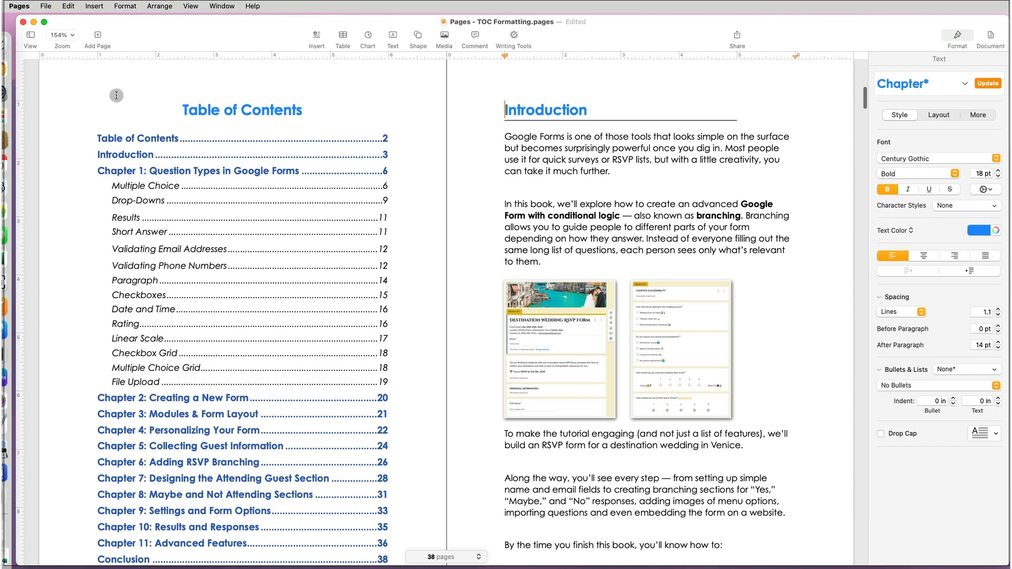
{"action": "left_click", "coordinate": [80, 77]}
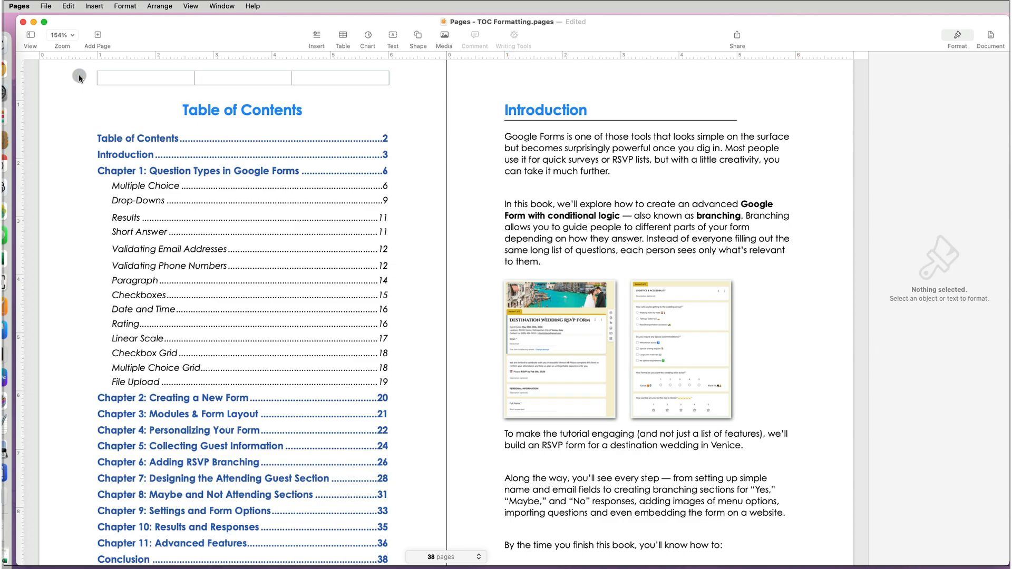
Step: Show the document's Table of Contents sidebar and set the zoom to Fit Spread
{"action": "left_click", "coordinate": [32, 35]}
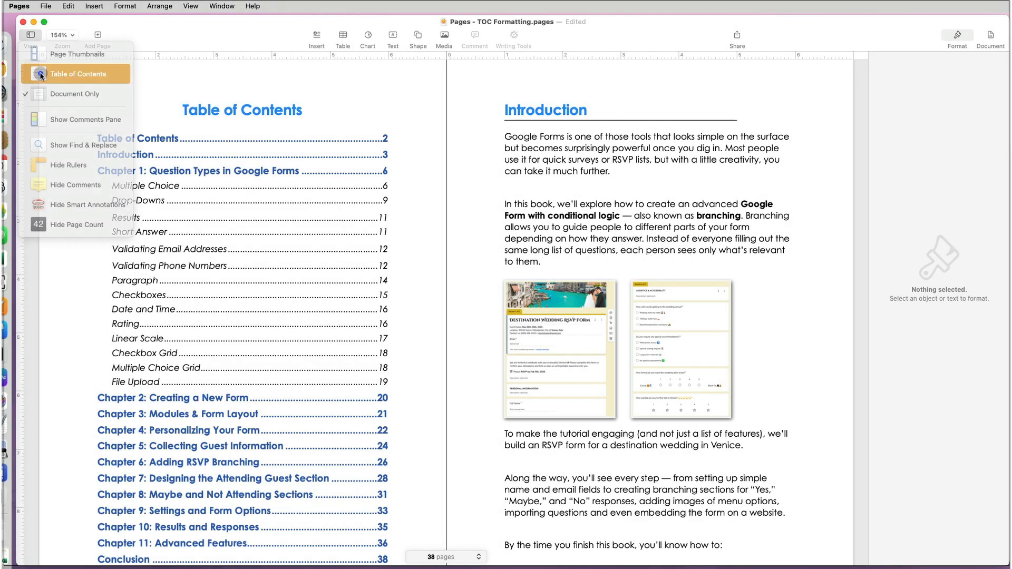
{"action": "left_click", "coordinate": [40, 74]}
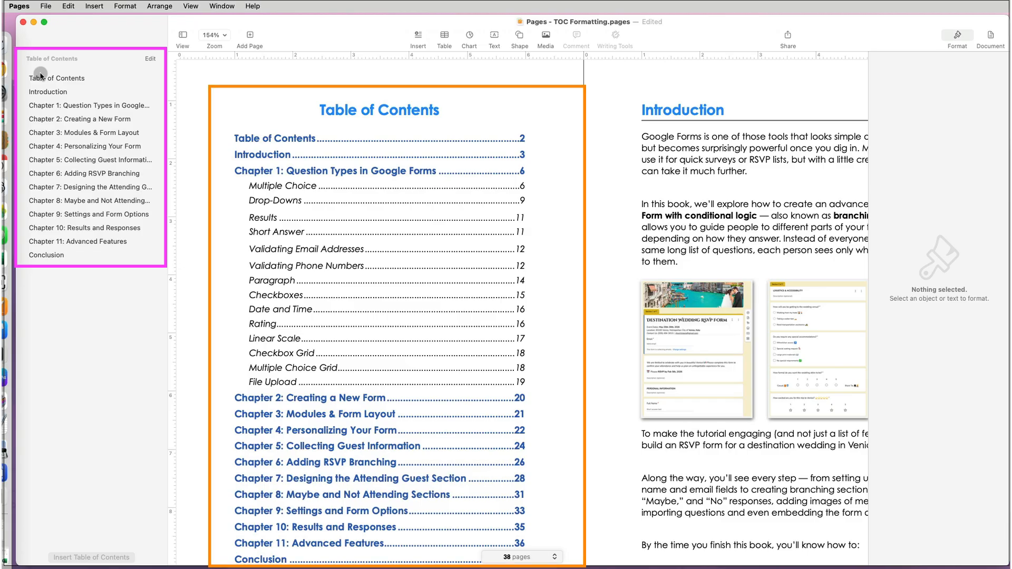
{"action": "left_click", "coordinate": [41, 75]}
{"action": "left_click", "coordinate": [225, 35]}
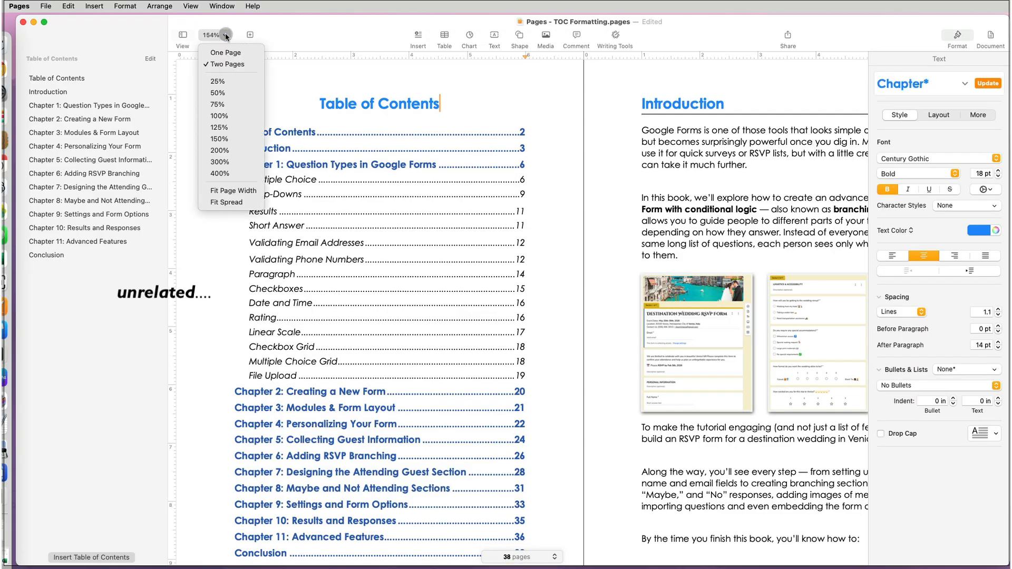
{"action": "left_click", "coordinate": [233, 202]}
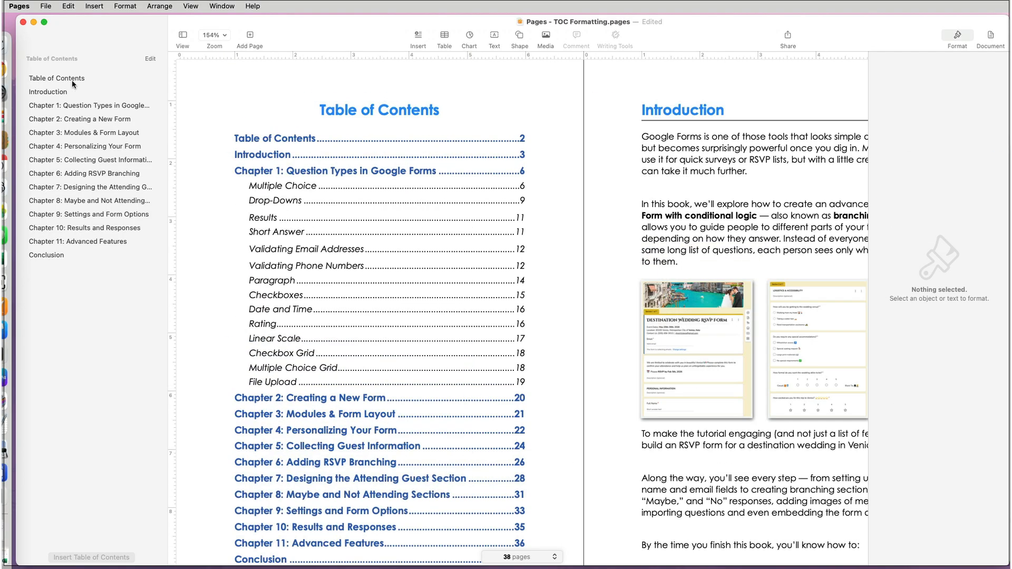
Step: Jump through the document from the sidebar entries, from Introduction to Chapter 3, and return to the Table of Contents
{"action": "left_click", "coordinate": [74, 80]}
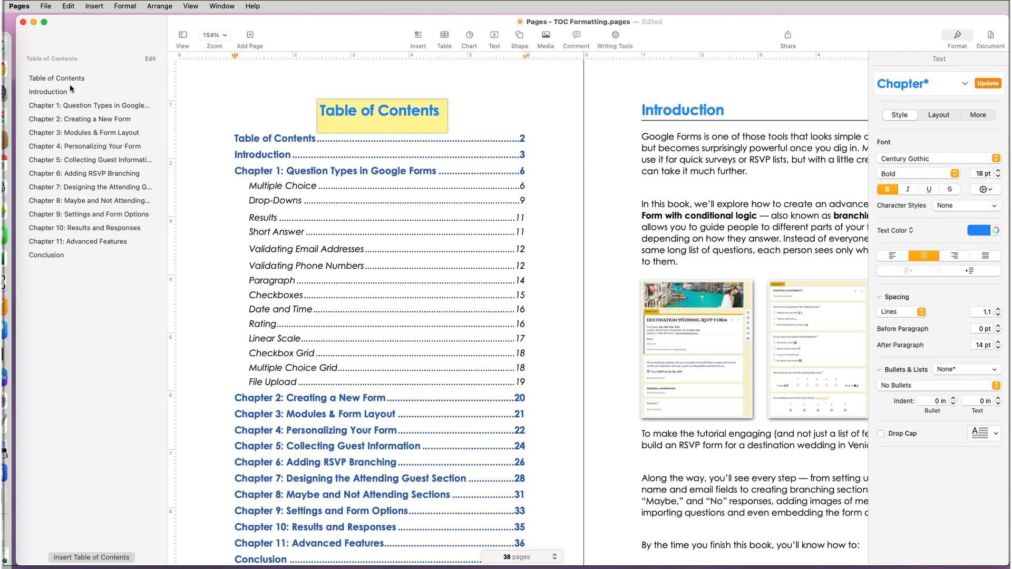
{"action": "left_click", "coordinate": [68, 94]}
{"action": "left_click", "coordinate": [68, 106]}
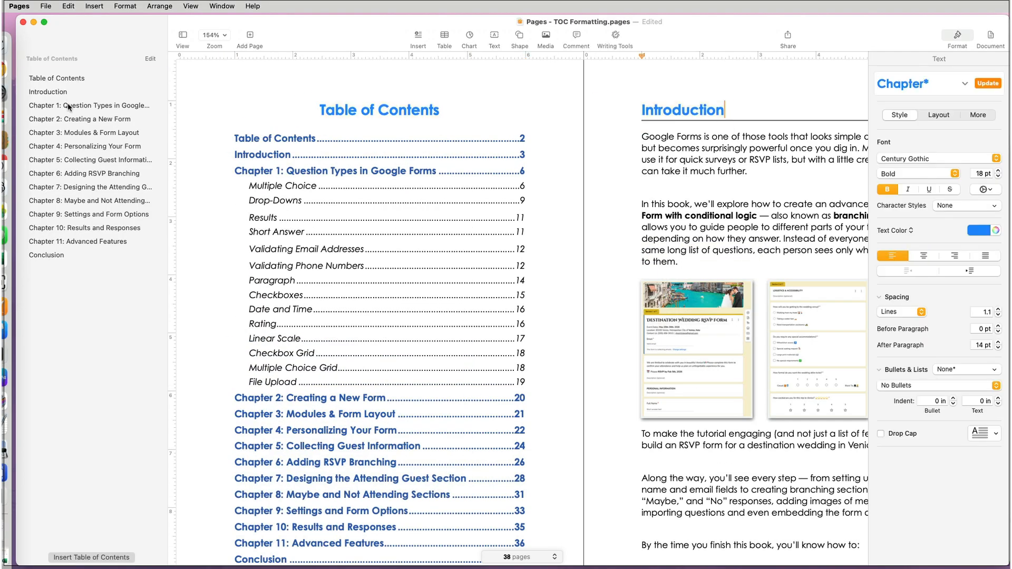
{"action": "left_click", "coordinate": [69, 119]}
{"action": "left_click", "coordinate": [68, 133]}
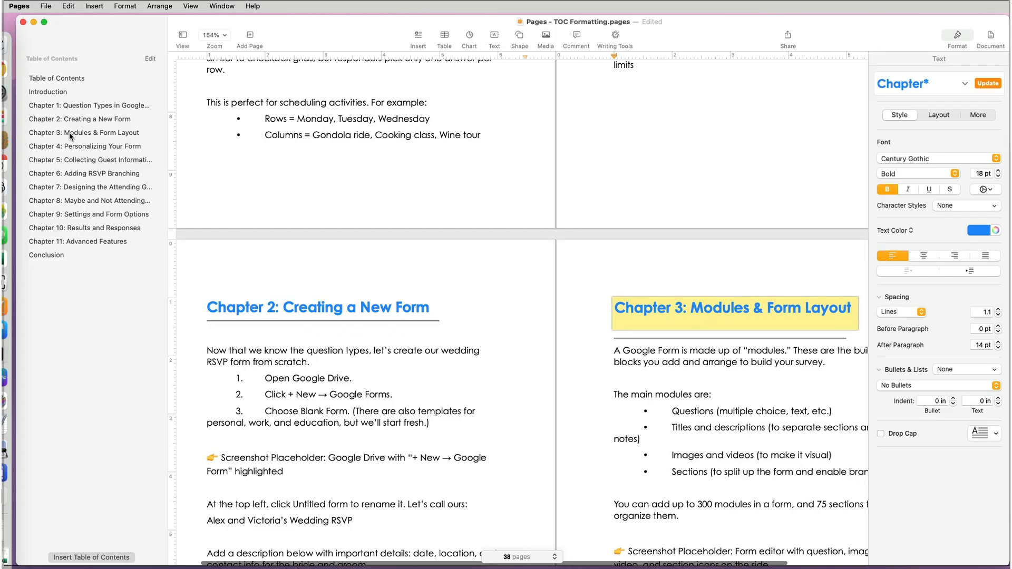
{"action": "left_click", "coordinate": [72, 81]}
Step: Include the SUB-CHAPTERS and Headings paragraph styles in the sidebar's table of contents
{"action": "left_click", "coordinate": [151, 59]}
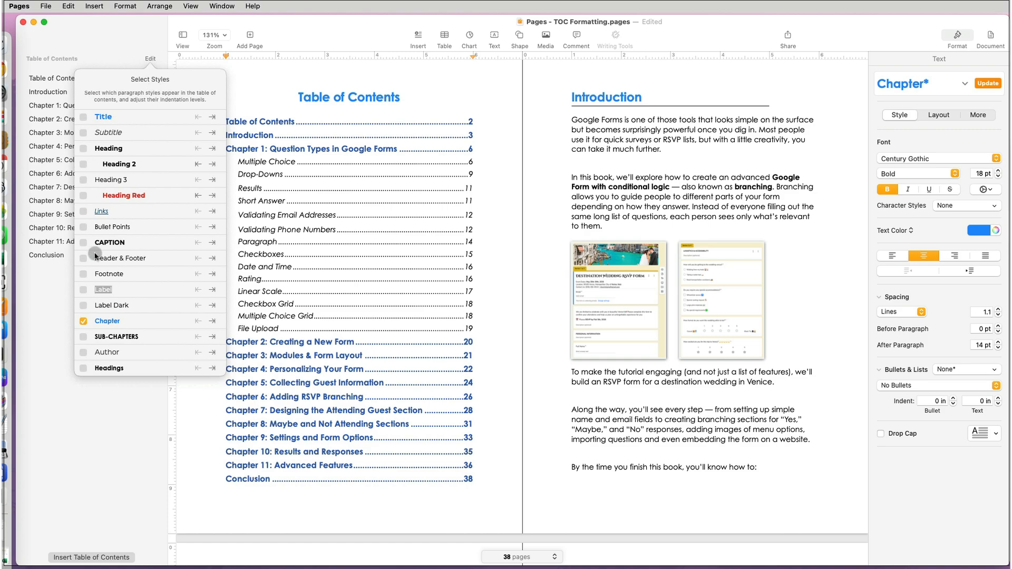
{"action": "left_click", "coordinate": [84, 337]}
{"action": "left_click", "coordinate": [84, 368]}
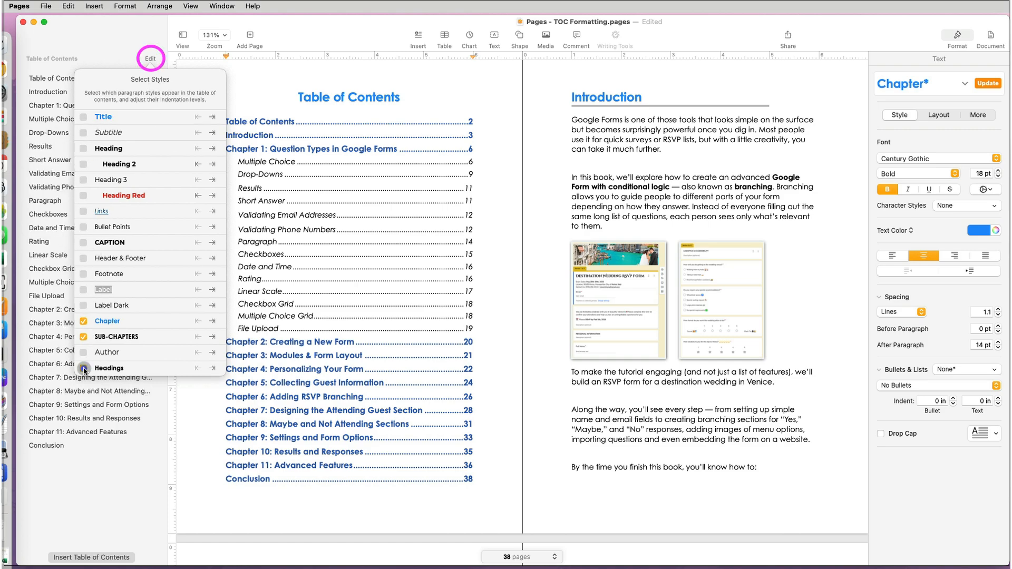
{"action": "left_click", "coordinate": [142, 42]}
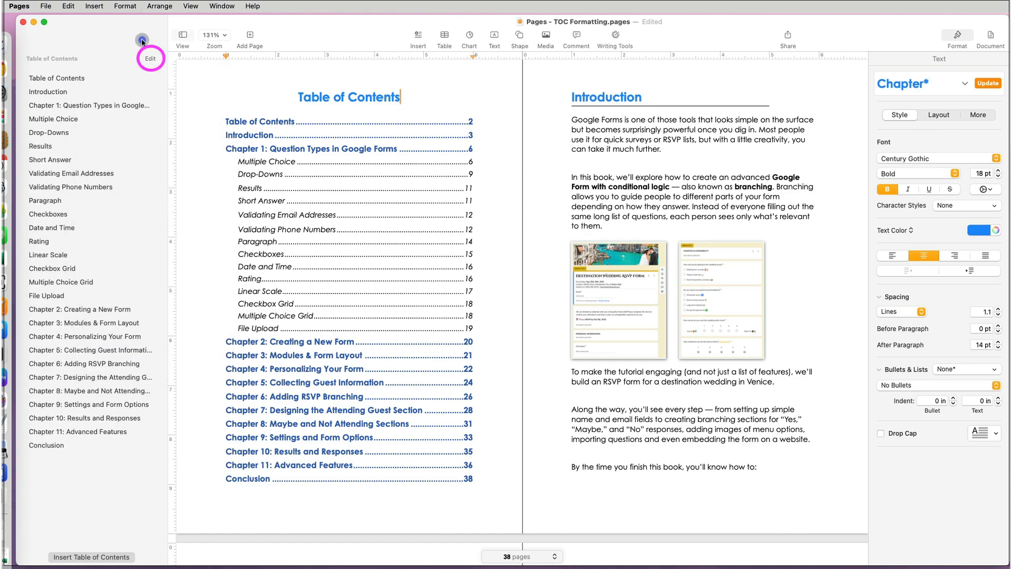
Step: Jump from the sidebar to the Multiple Choice, Drop-Downs, Short Answer and Paragraph sections
{"action": "left_click", "coordinate": [62, 119]}
{"action": "left_click", "coordinate": [65, 134]}
{"action": "left_click", "coordinate": [58, 160]}
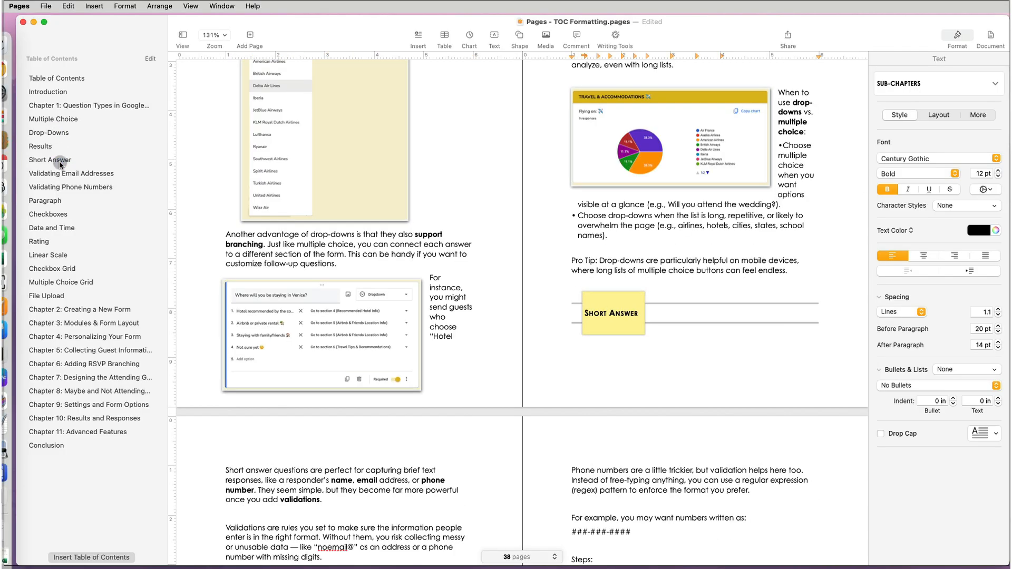
{"action": "left_click", "coordinate": [59, 201]}
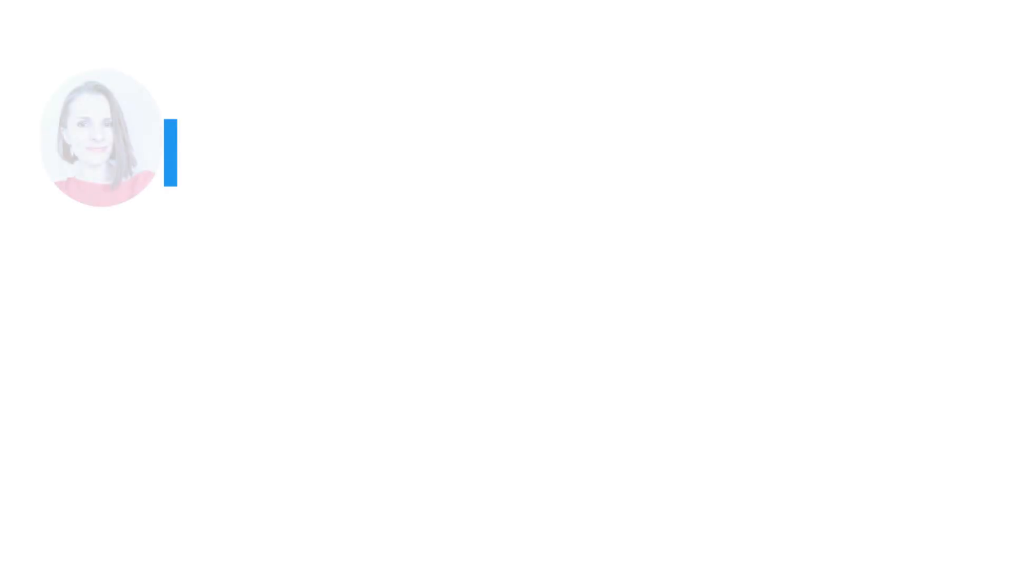